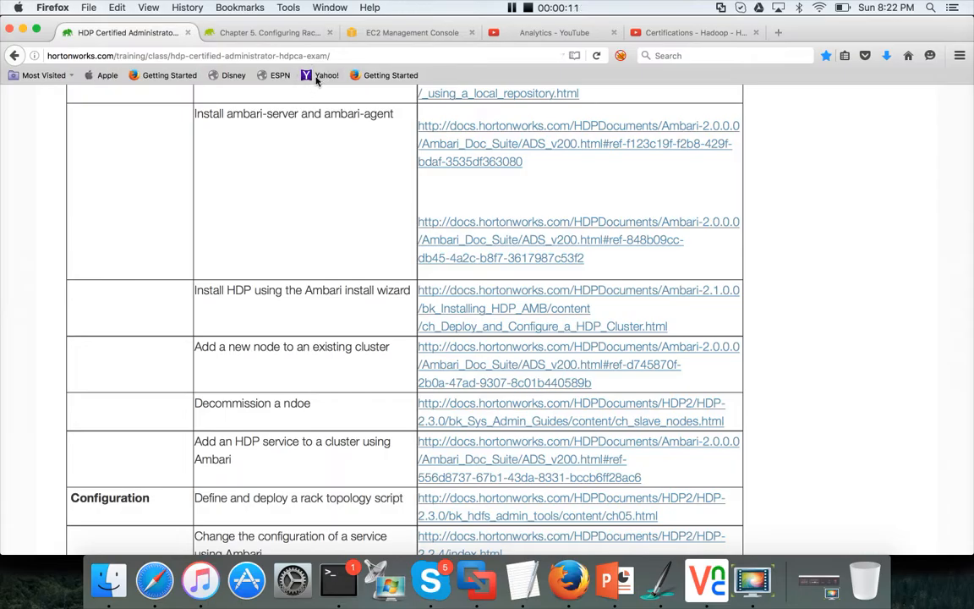
Step: Review the installation tasks in the HDPCA exam objectives table
{"action": "scroll", "coordinate": [332, 180], "scroll_direction": "up", "scroll_amount": 4}
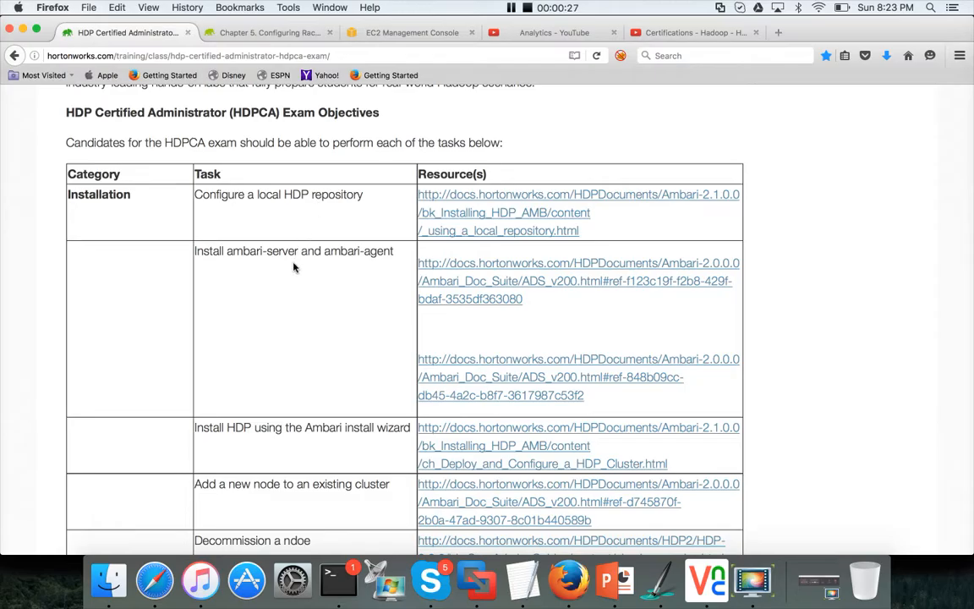
{"action": "scroll", "coordinate": [263, 235], "scroll_direction": "down", "scroll_amount": 2}
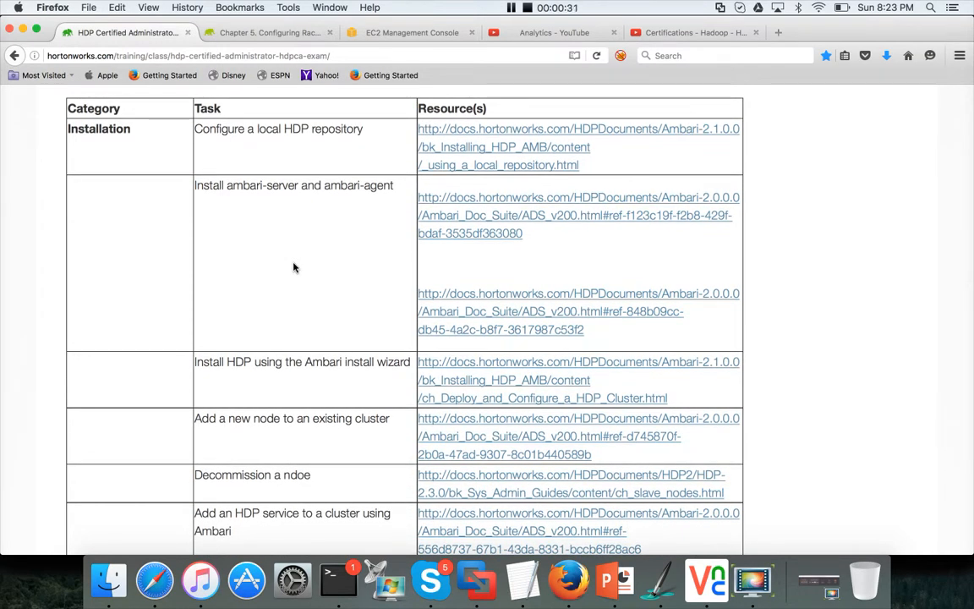
{"action": "scroll", "coordinate": [293, 267], "scroll_direction": "down", "scroll_amount": 3}
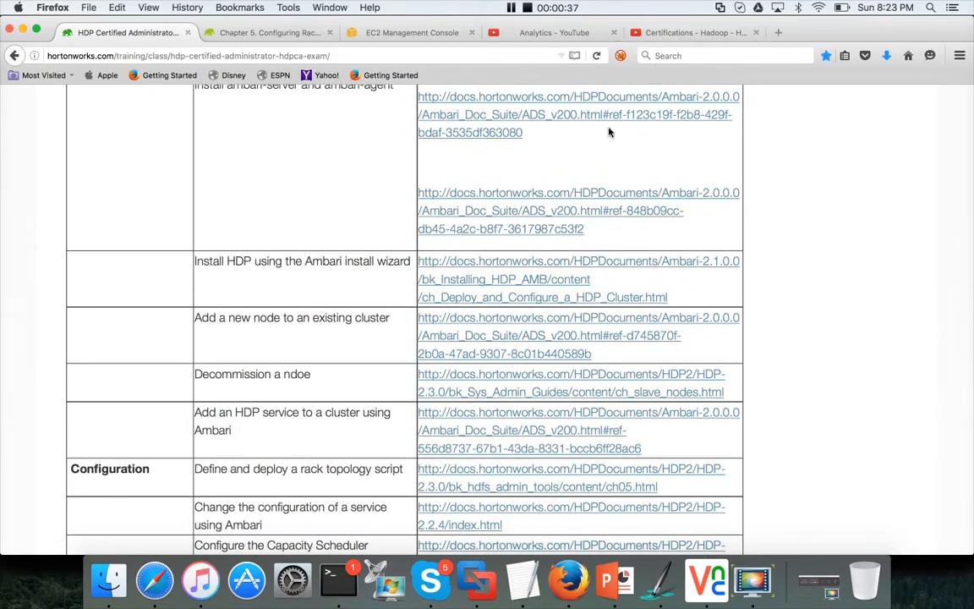
Step: Browse the certification playlist's HDP setup videos, then return to the exam objectives page
{"action": "left_click", "coordinate": [695, 33]}
{"action": "scroll", "coordinate": [427, 324], "scroll_direction": "up", "scroll_amount": 10}
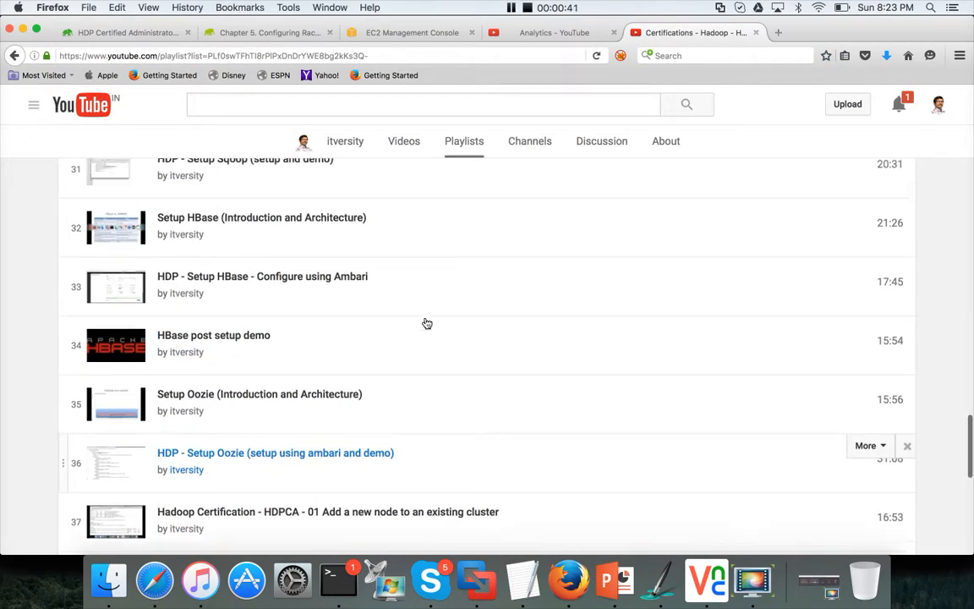
{"action": "scroll", "coordinate": [427, 324], "scroll_direction": "up", "scroll_amount": 9}
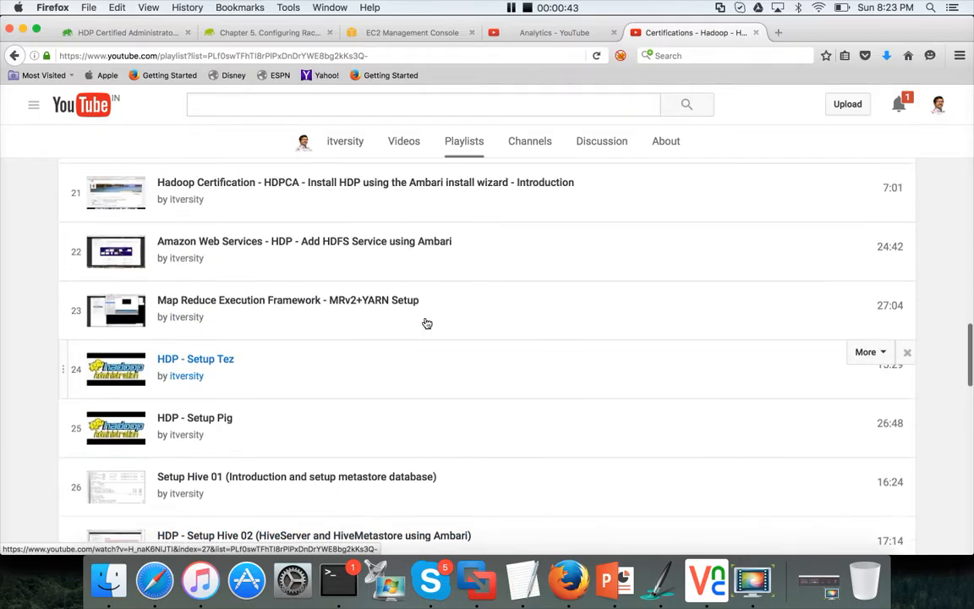
{"action": "scroll", "coordinate": [397, 363], "scroll_direction": "down", "scroll_amount": 2}
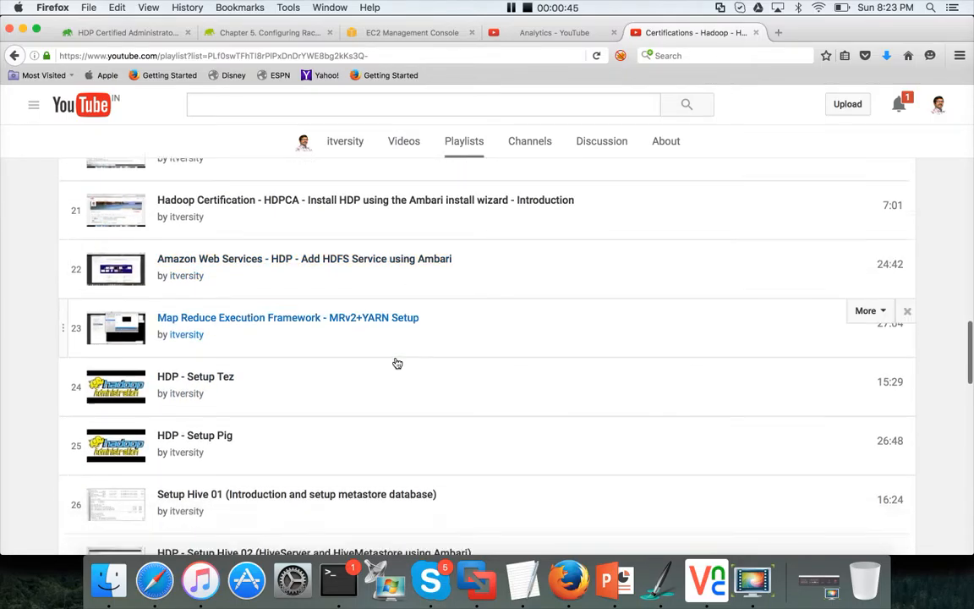
{"action": "scroll", "coordinate": [398, 363], "scroll_direction": "down", "scroll_amount": 1}
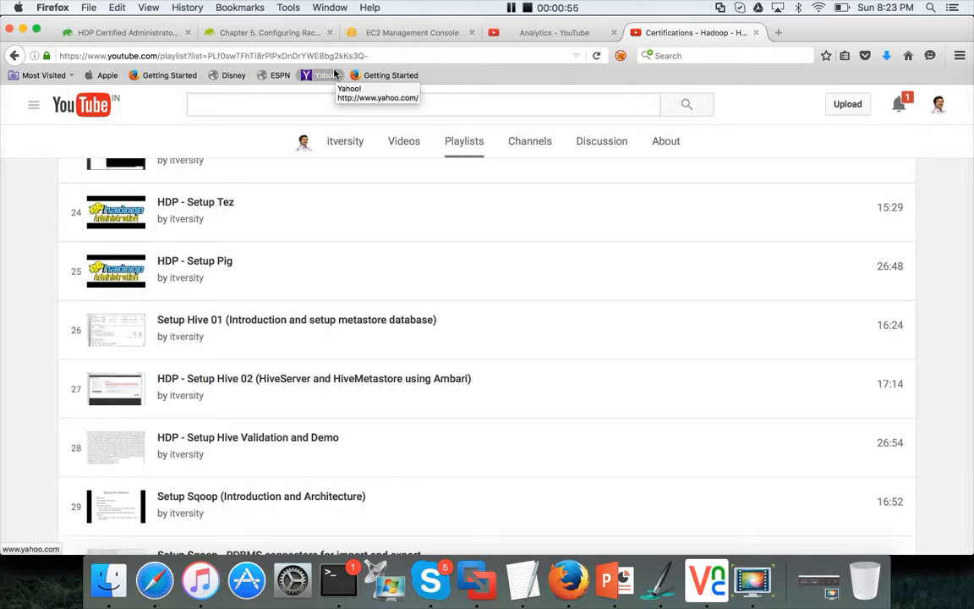
{"action": "left_click", "coordinate": [131, 38]}
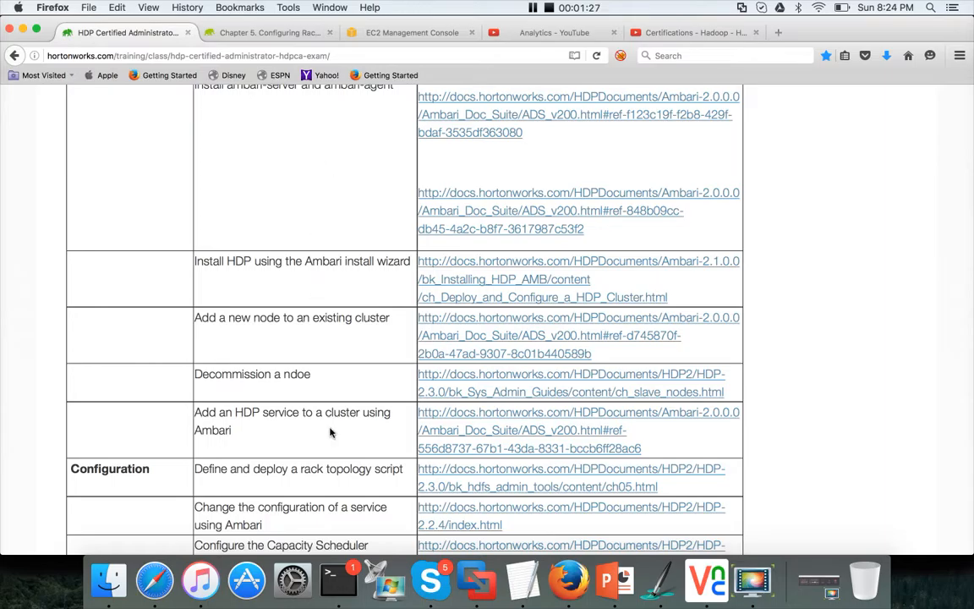
Step: Switch to VNC Viewer and read through the practice exam's environment details and tasks
{"action": "left_click", "coordinate": [718, 581]}
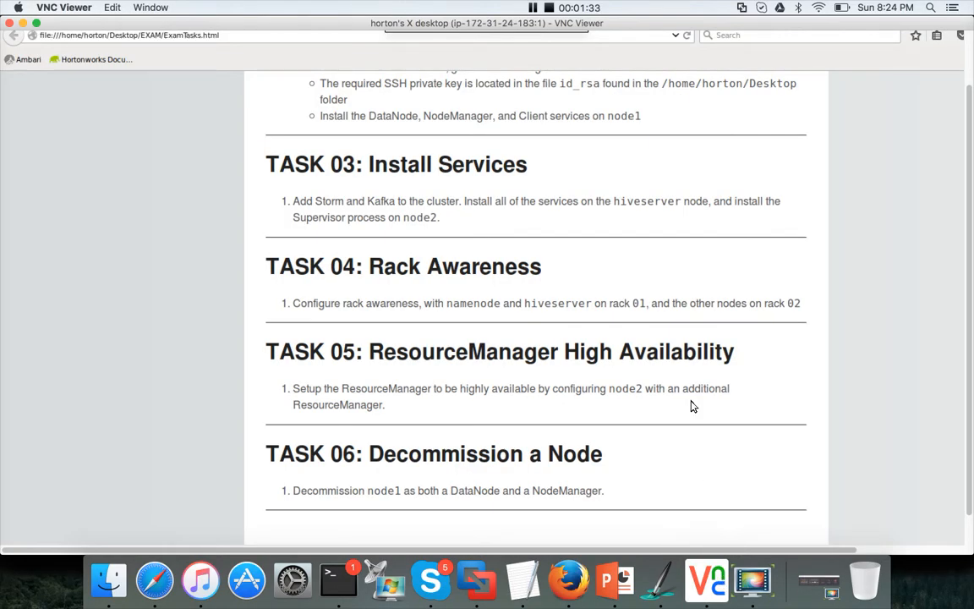
{"action": "scroll", "coordinate": [691, 406], "scroll_direction": "up", "scroll_amount": 2}
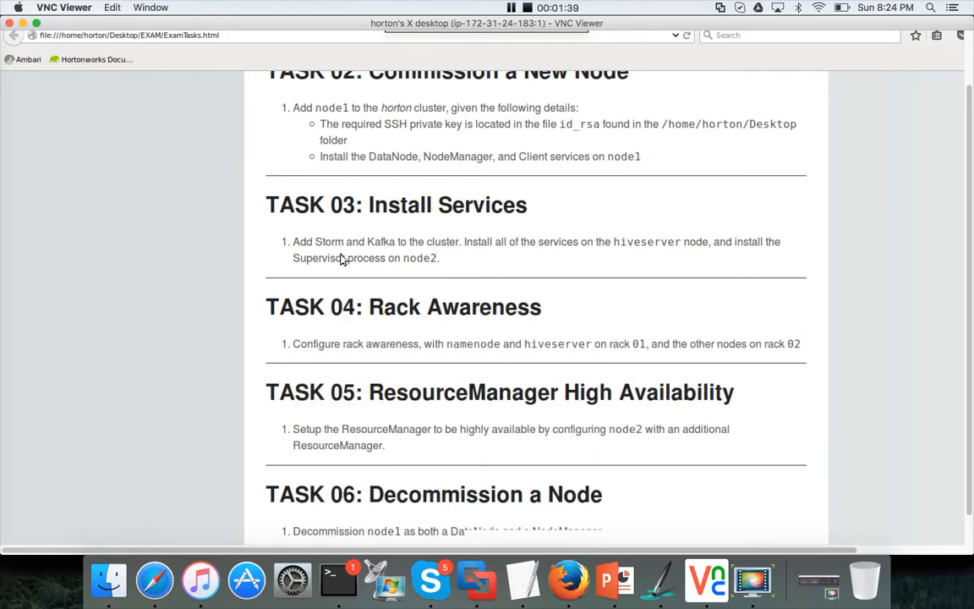
{"action": "scroll", "coordinate": [345, 255], "scroll_direction": "up", "scroll_amount": 5}
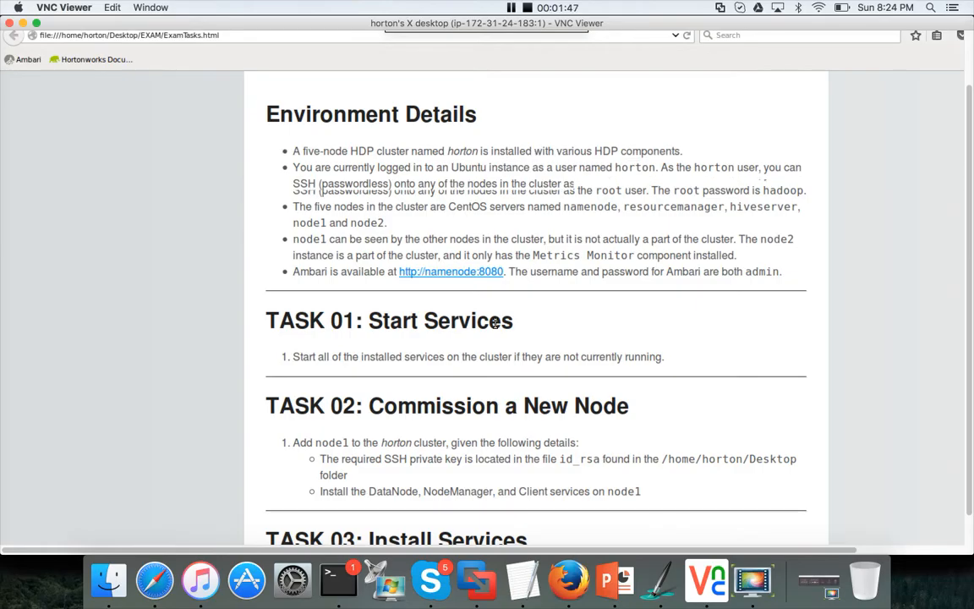
{"action": "scroll", "coordinate": [496, 324], "scroll_direction": "down", "scroll_amount": 4}
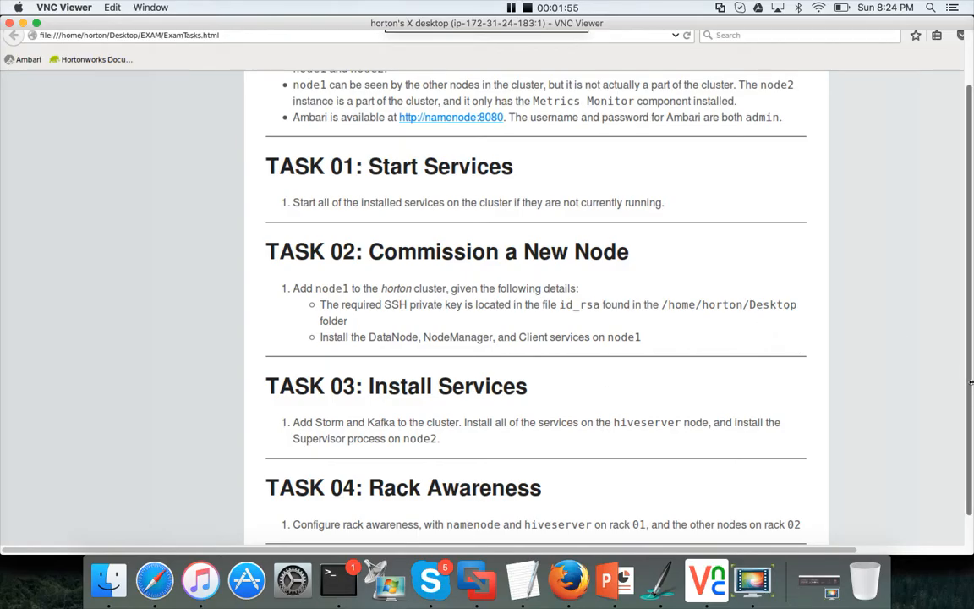
{"action": "key", "text": "F11"}
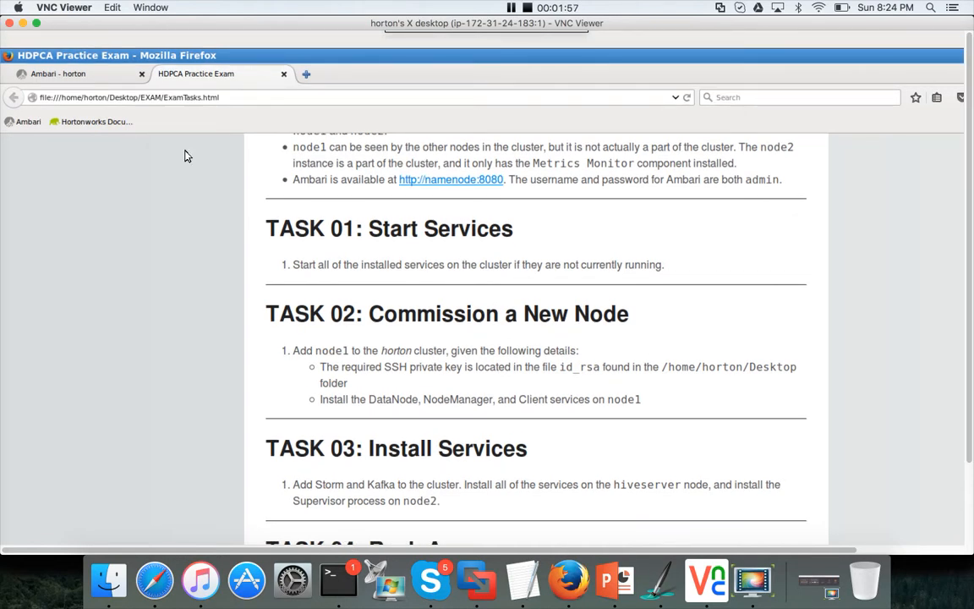
Step: Open the Add Service Wizard from the Ambari dashboard's service actions
{"action": "left_click", "coordinate": [73, 76]}
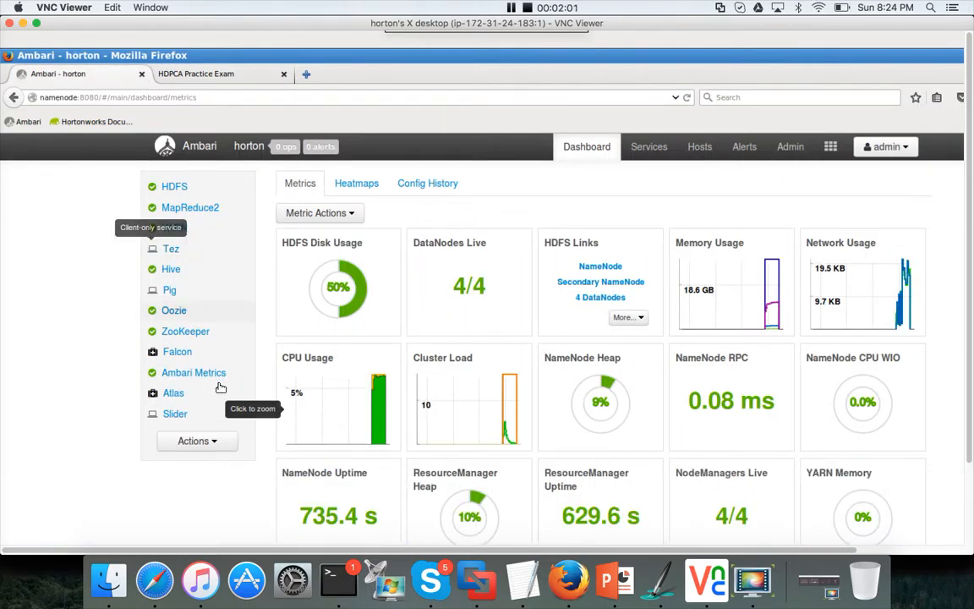
{"action": "left_click", "coordinate": [214, 442]}
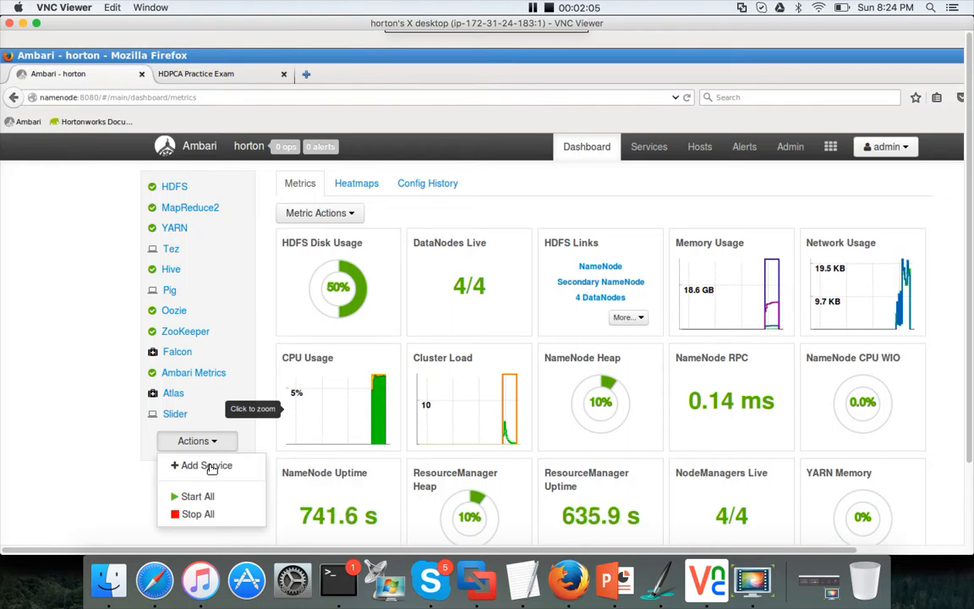
{"action": "left_click", "coordinate": [209, 466]}
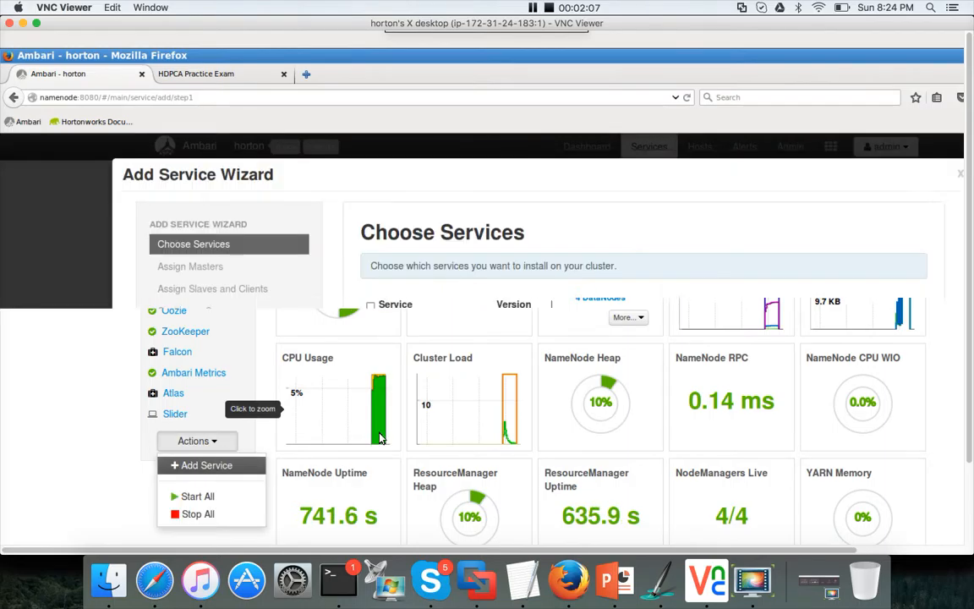
{"action": "scroll", "coordinate": [462, 439], "scroll_direction": "down", "scroll_amount": 10}
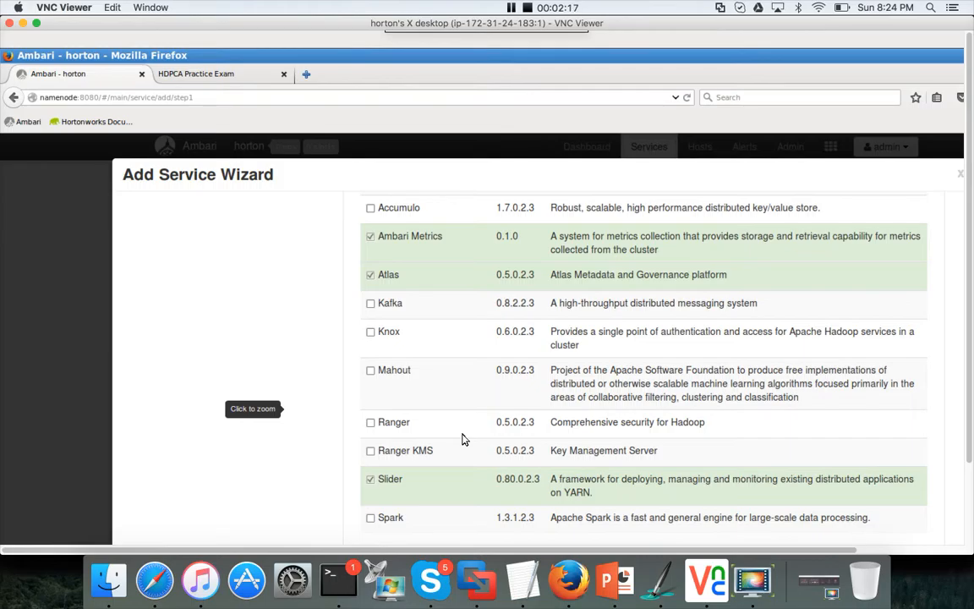
Step: Re-read Task 03 in the exam tab, highlighting the hiveserver host name, and return to Ambari
{"action": "left_click", "coordinate": [221, 80]}
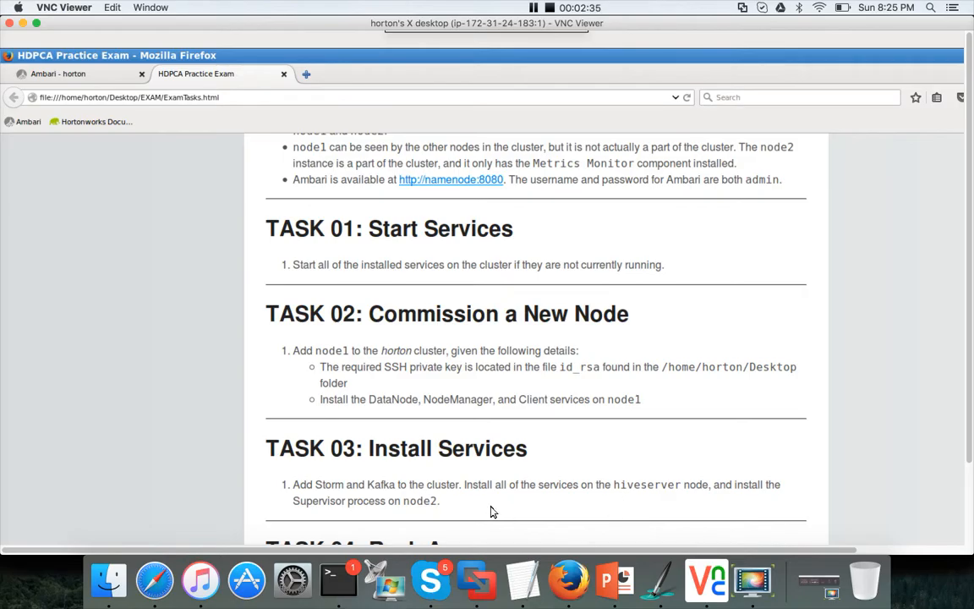
{"action": "double_click", "coordinate": [643, 485]}
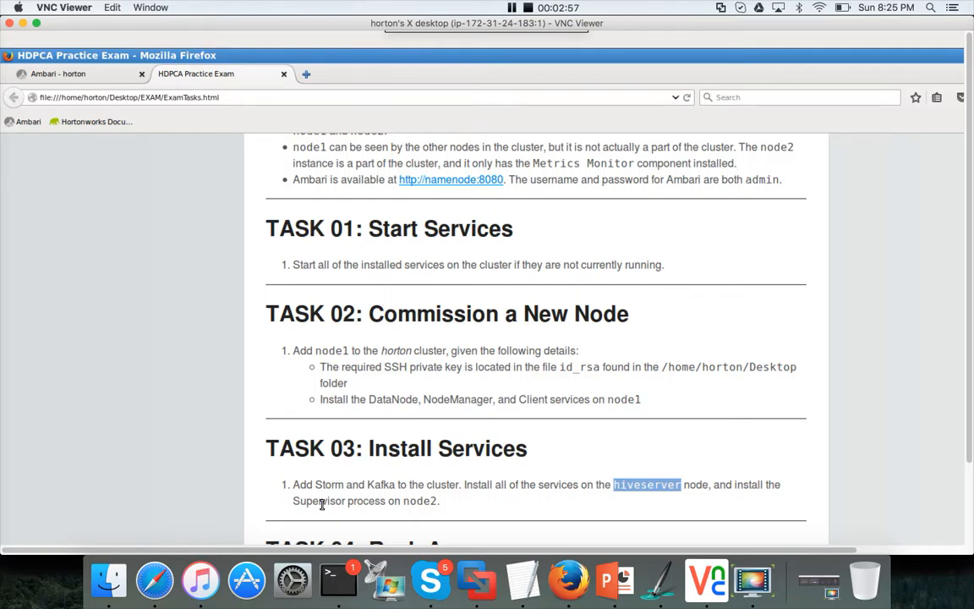
{"action": "left_click", "coordinate": [98, 78]}
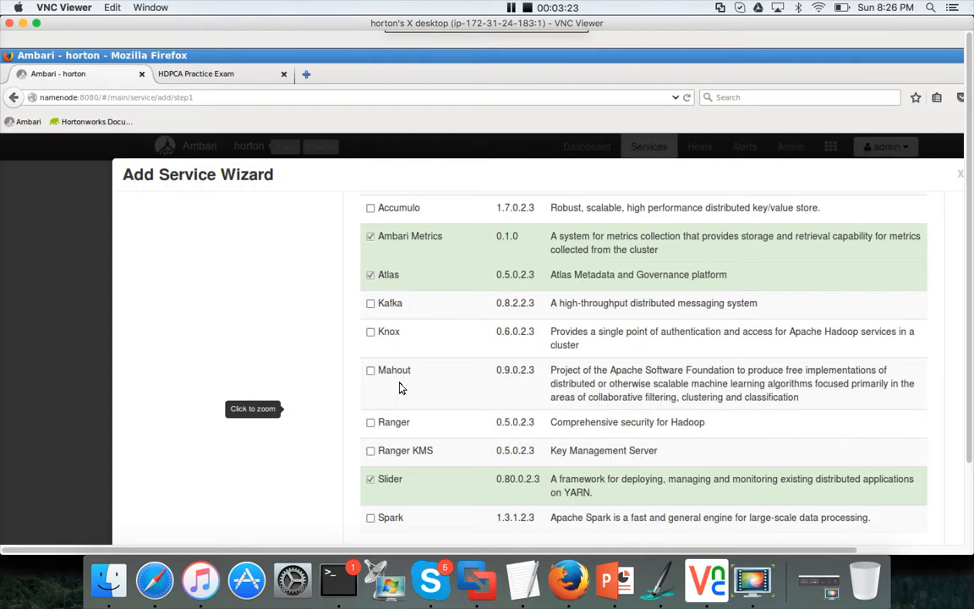
Step: Select Kafka and Storm as services to add and proceed to master assignment
{"action": "left_click", "coordinate": [370, 305]}
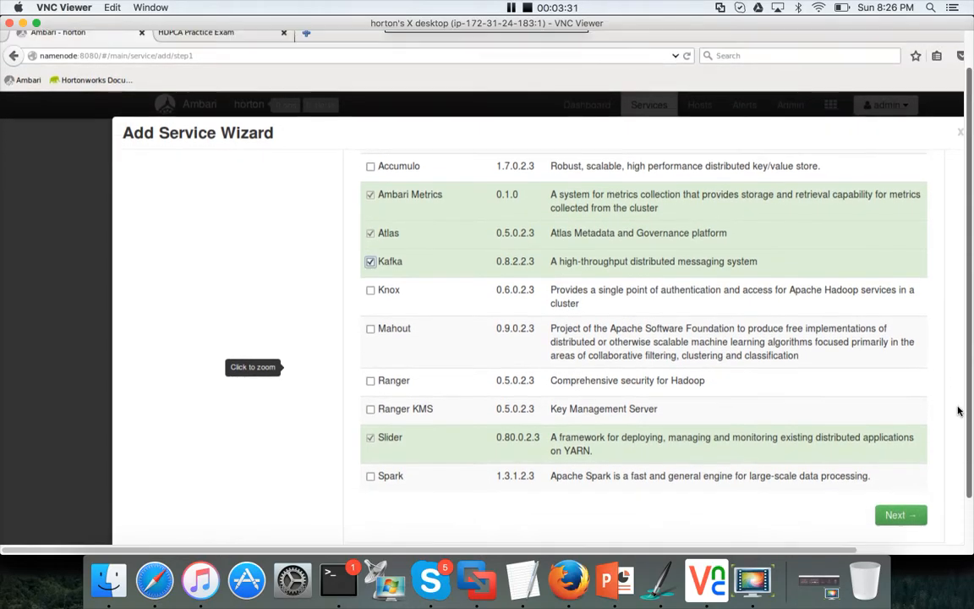
{"action": "scroll", "coordinate": [790, 352], "scroll_direction": "up", "scroll_amount": 5}
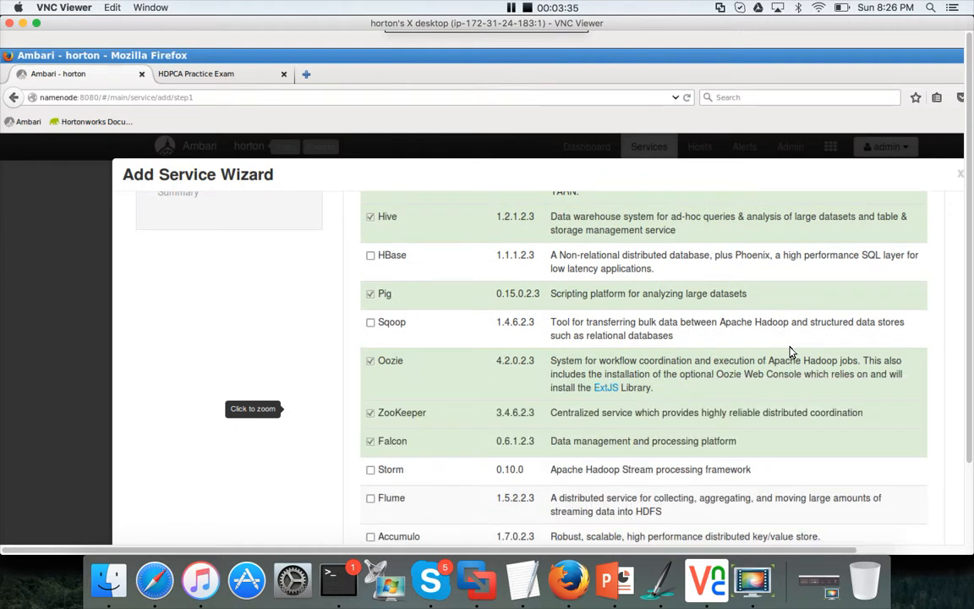
{"action": "left_click", "coordinate": [371, 471]}
{"action": "scroll", "coordinate": [922, 475], "scroll_direction": "down", "scroll_amount": 5}
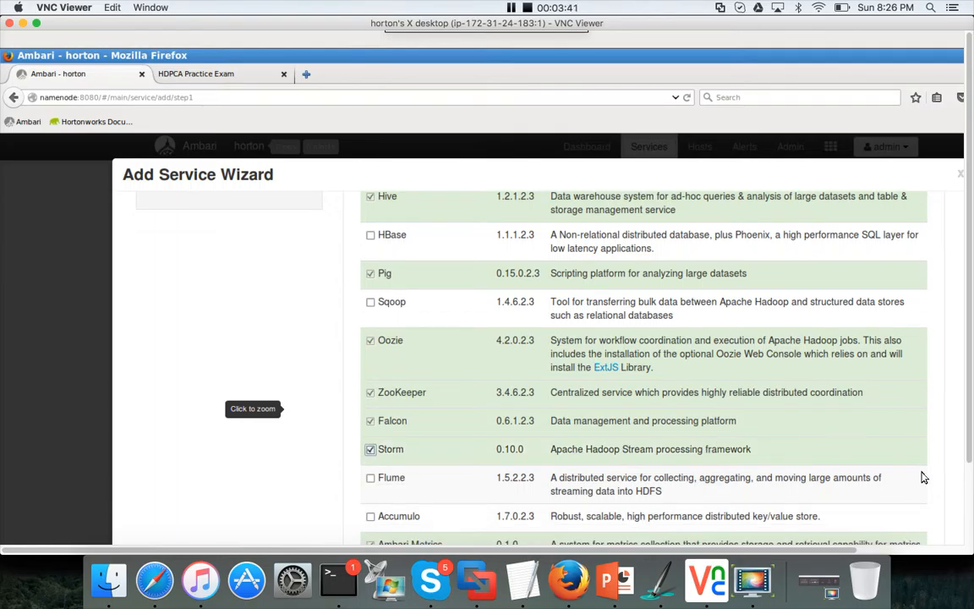
{"action": "scroll", "coordinate": [922, 476], "scroll_direction": "down", "scroll_amount": 2}
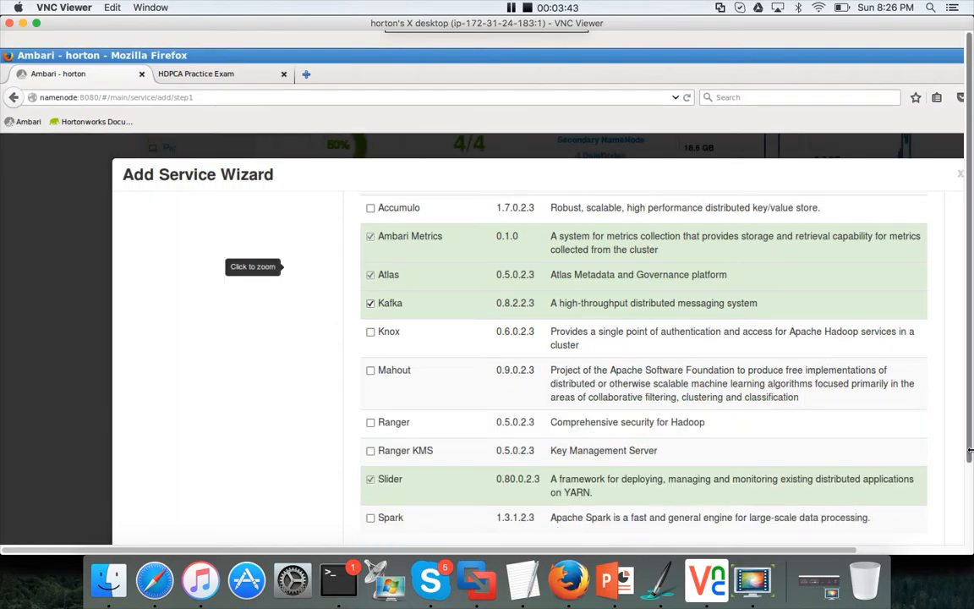
{"action": "scroll", "coordinate": [970, 469], "scroll_direction": "down", "scroll_amount": 2}
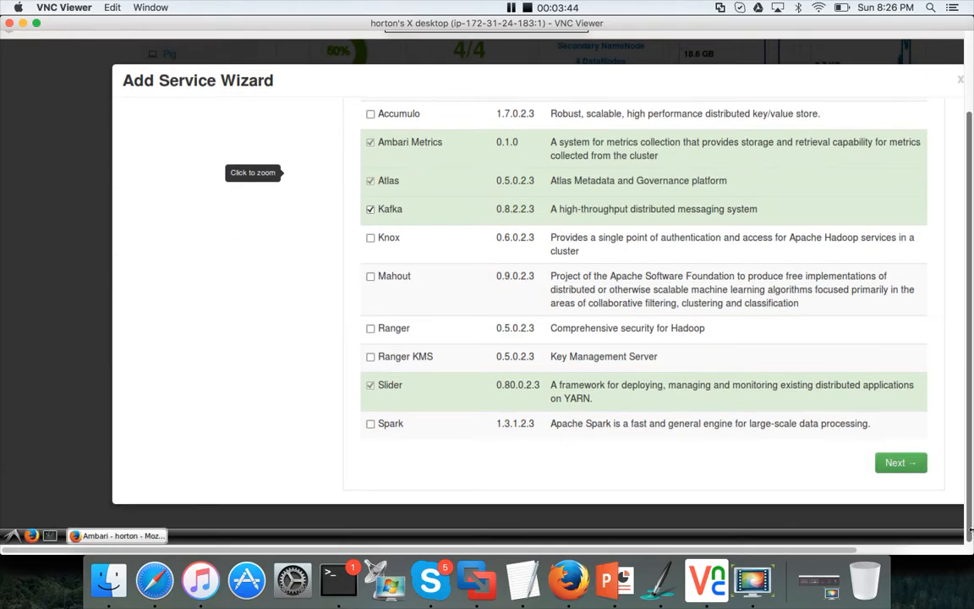
{"action": "left_click", "coordinate": [906, 464]}
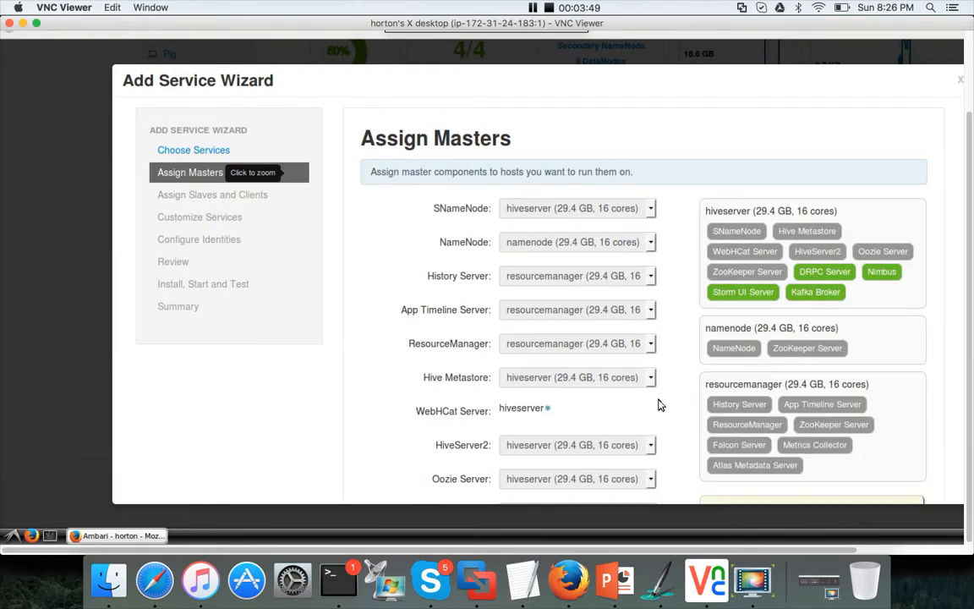
Step: Review the master component assignments and compare them with the exam task
{"action": "scroll", "coordinate": [652, 422], "scroll_direction": "down", "scroll_amount": 1}
{"action": "scroll", "coordinate": [653, 425], "scroll_direction": "down", "scroll_amount": 5}
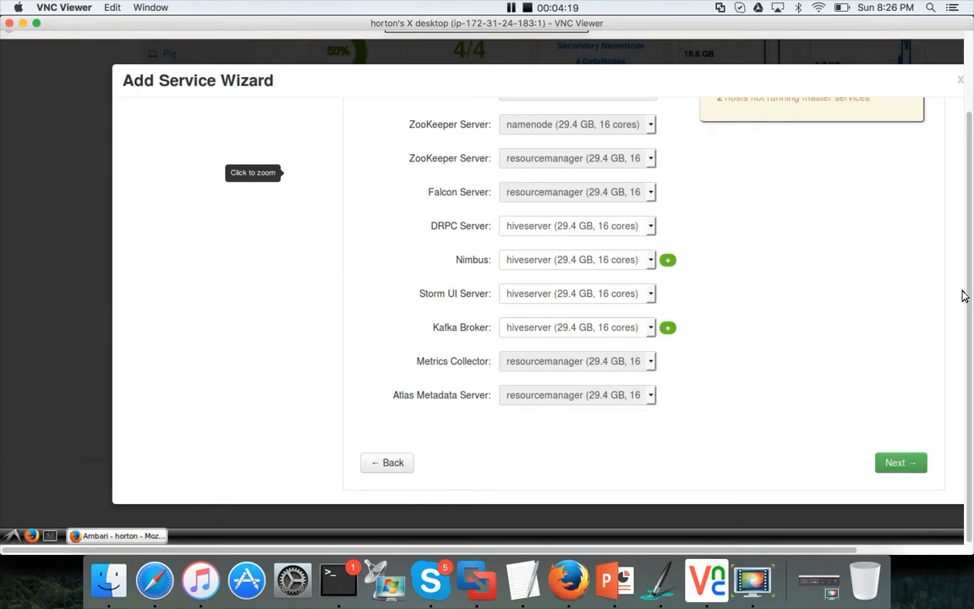
{"action": "key", "text": "F11"}
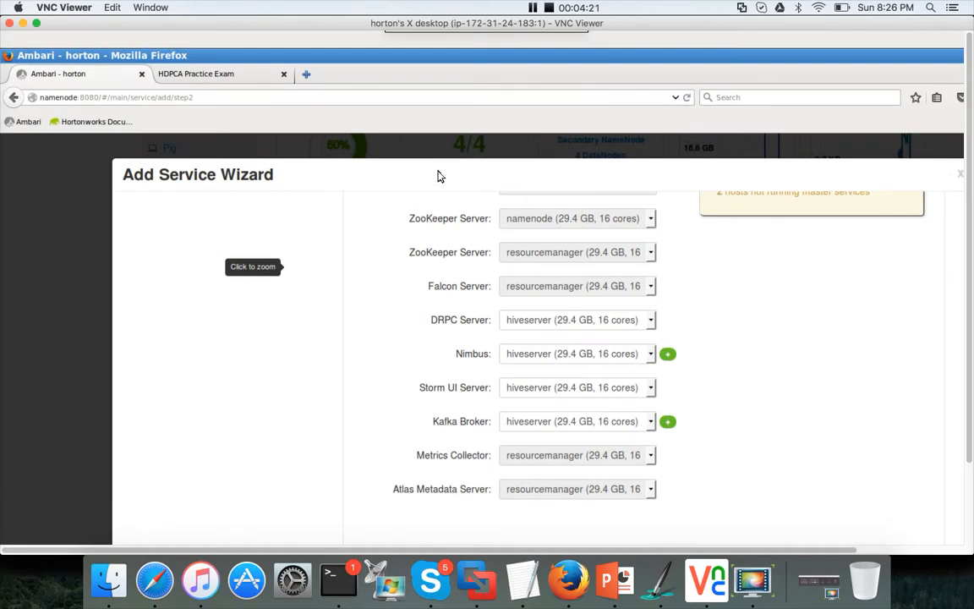
{"action": "left_click", "coordinate": [198, 74]}
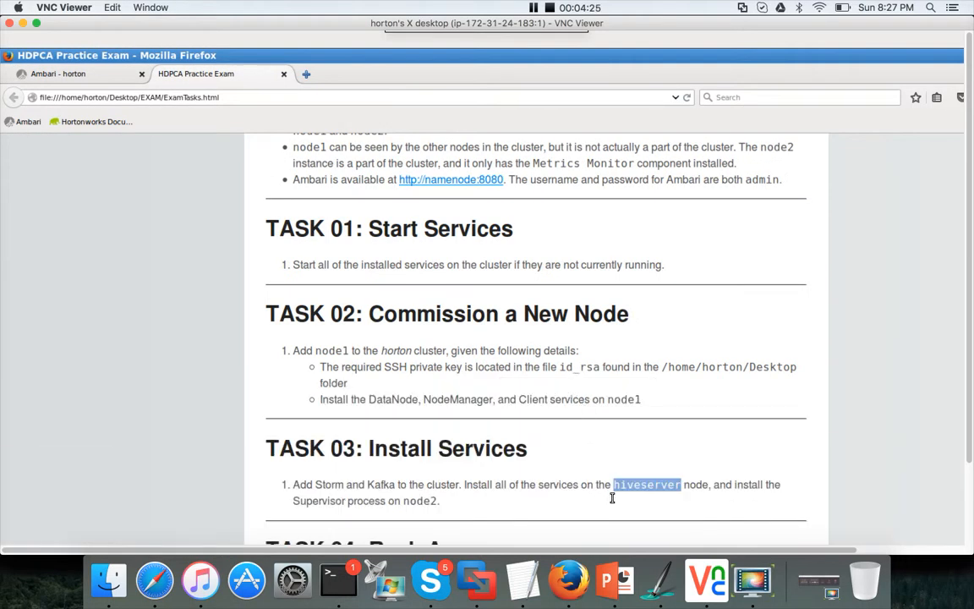
{"action": "left_click", "coordinate": [46, 76]}
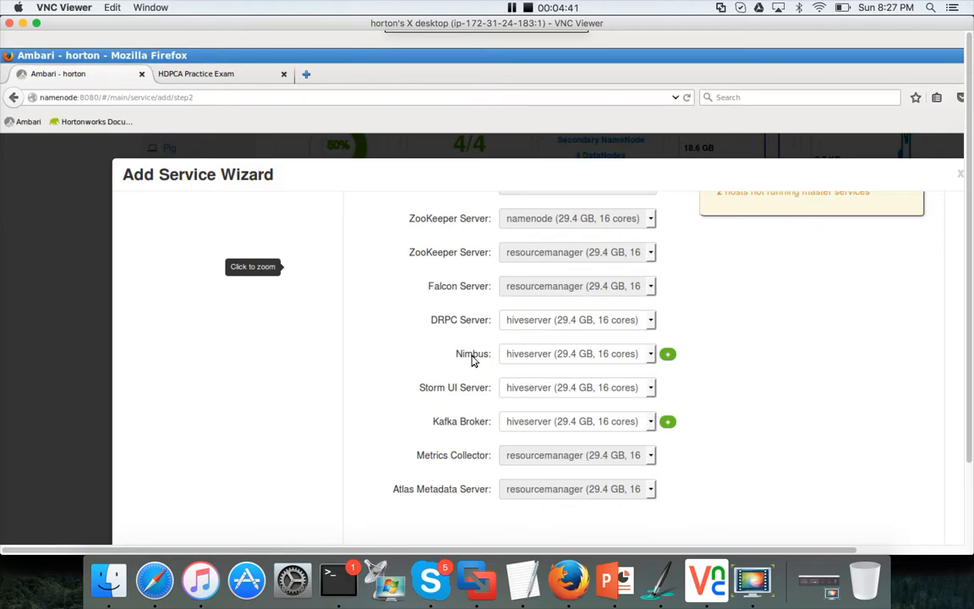
Step: Keep Nimbus, Storm UI Server and Kafka Broker on hiveserver and advance to Assign Slaves and Clients
{"action": "left_click", "coordinate": [668, 355]}
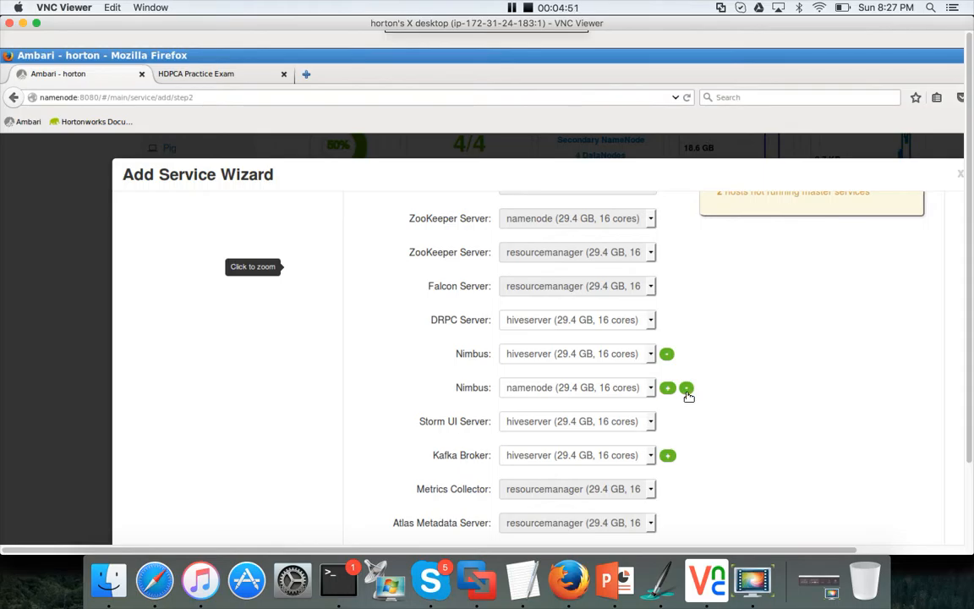
{"action": "left_click", "coordinate": [687, 390]}
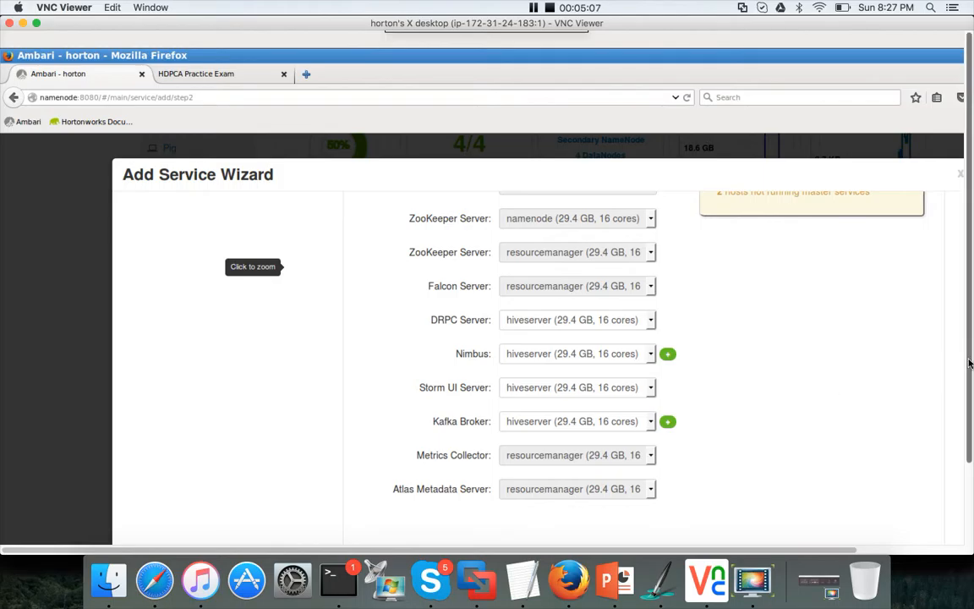
{"action": "left_click_drag", "start_coordinate": [970, 364], "coordinate": [973, 400]}
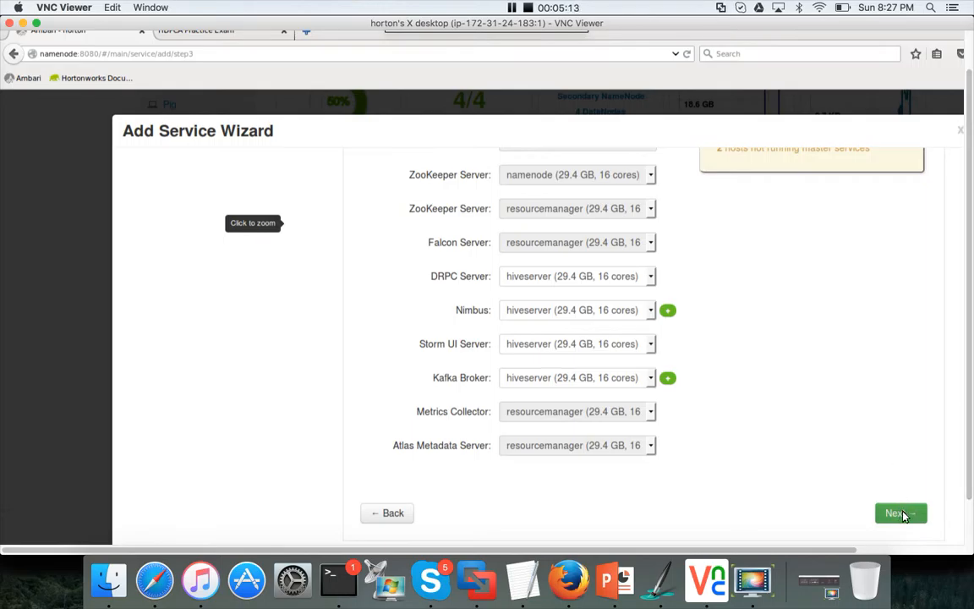
{"action": "left_click", "coordinate": [902, 513]}
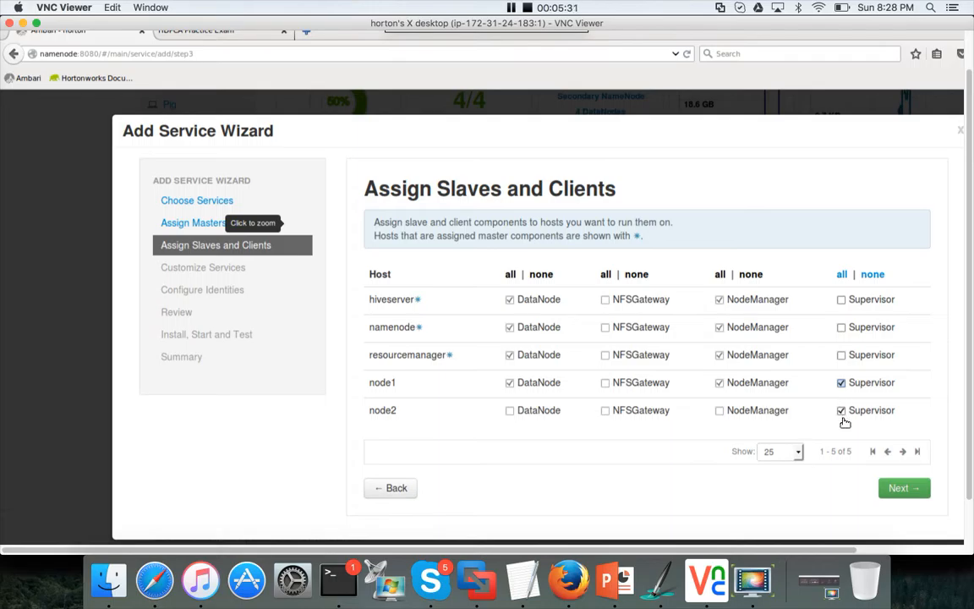
Step: Recheck Task 03 in the exam tab, then with Supervisor assigned only to node2 advance to Customize Services
{"action": "left_click", "coordinate": [224, 36]}
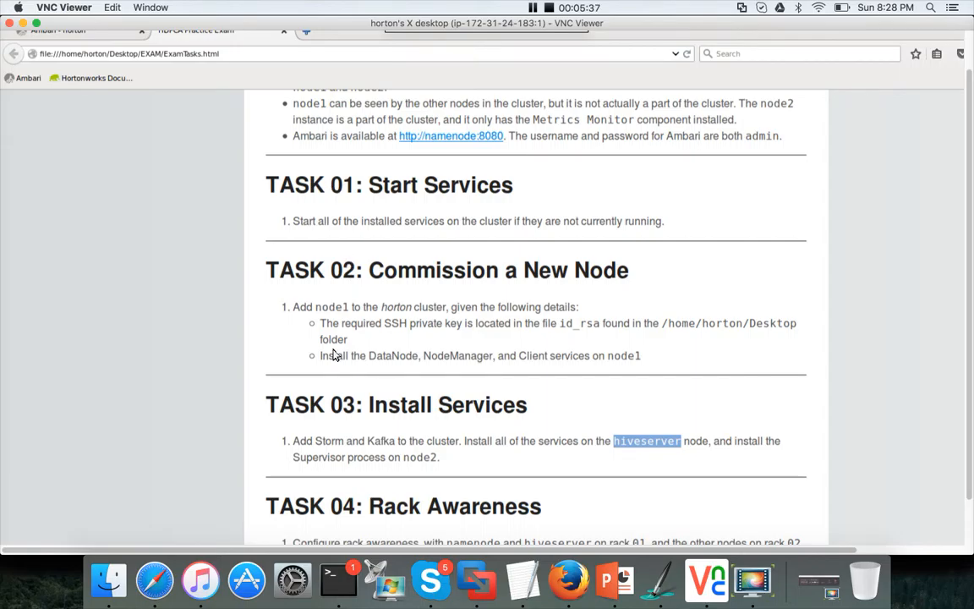
{"action": "left_click", "coordinate": [102, 34]}
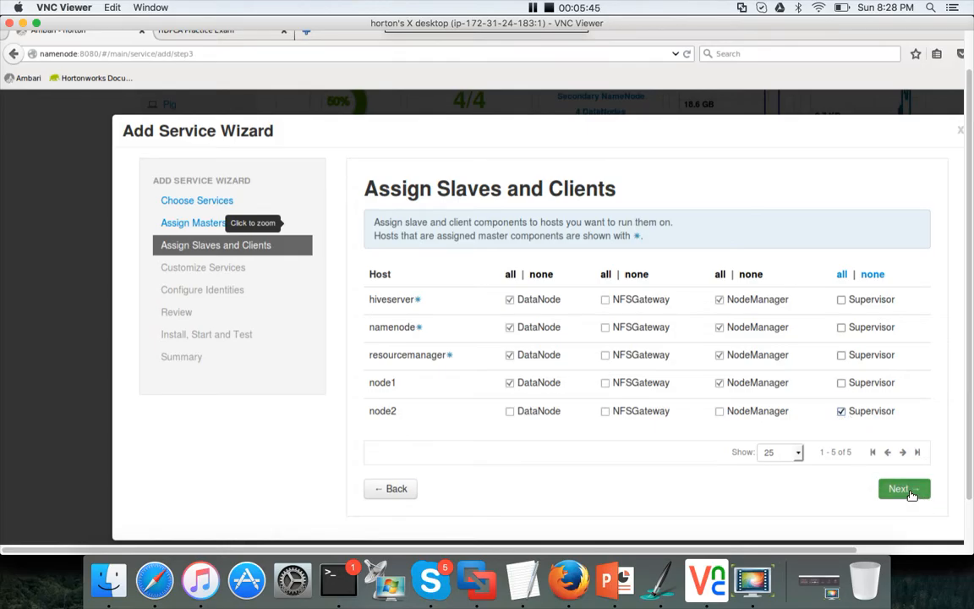
{"action": "left_click", "coordinate": [911, 495]}
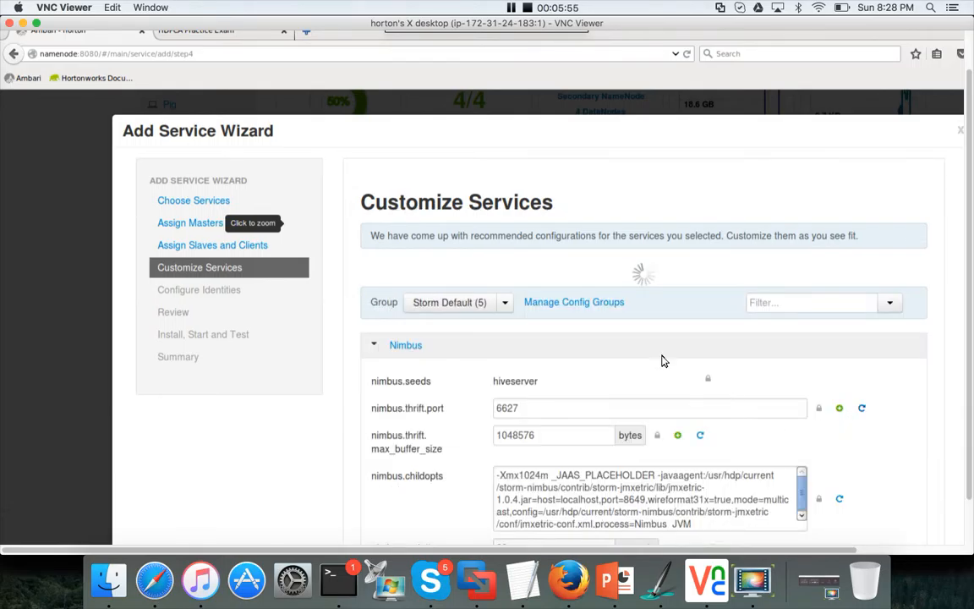
Step: Scroll through the default Storm configuration and proceed to the Review page without changes
{"action": "scroll", "coordinate": [676, 355], "scroll_direction": "down", "scroll_amount": 3}
{"action": "scroll", "coordinate": [711, 347], "scroll_direction": "down", "scroll_amount": 5}
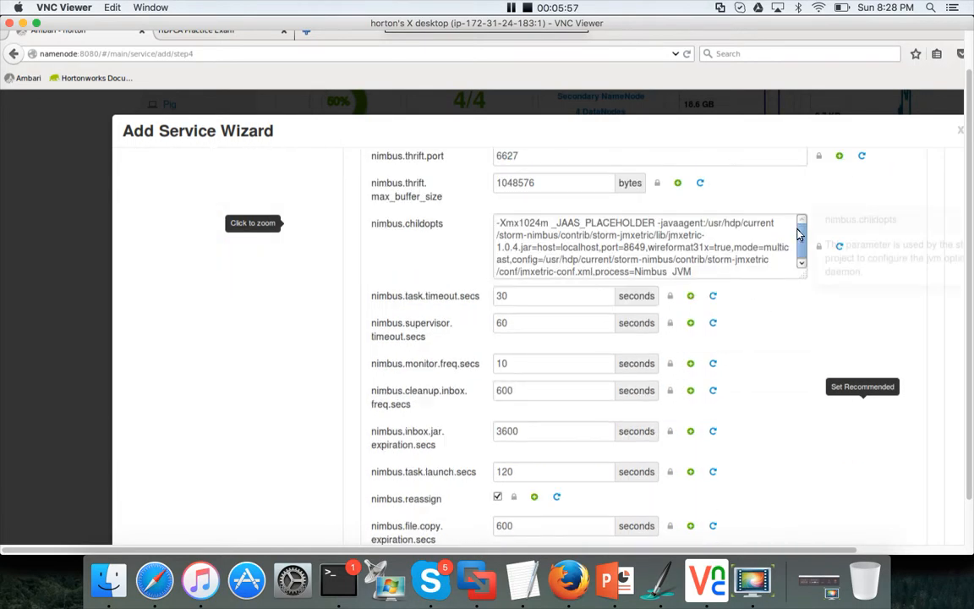
{"action": "scroll", "coordinate": [754, 422], "scroll_direction": "up", "scroll_amount": 8}
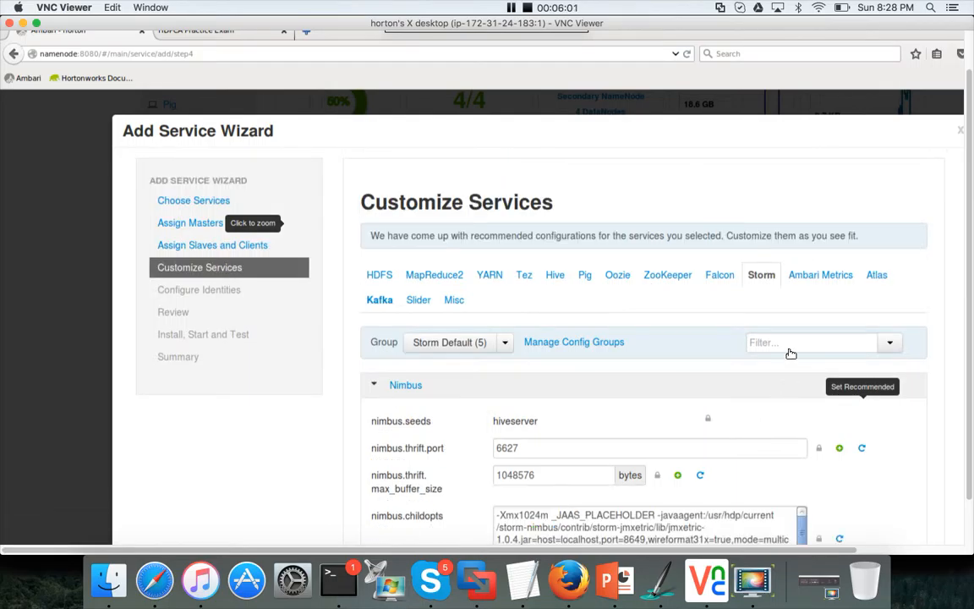
{"action": "mouse_move", "coordinate": [789, 350]}
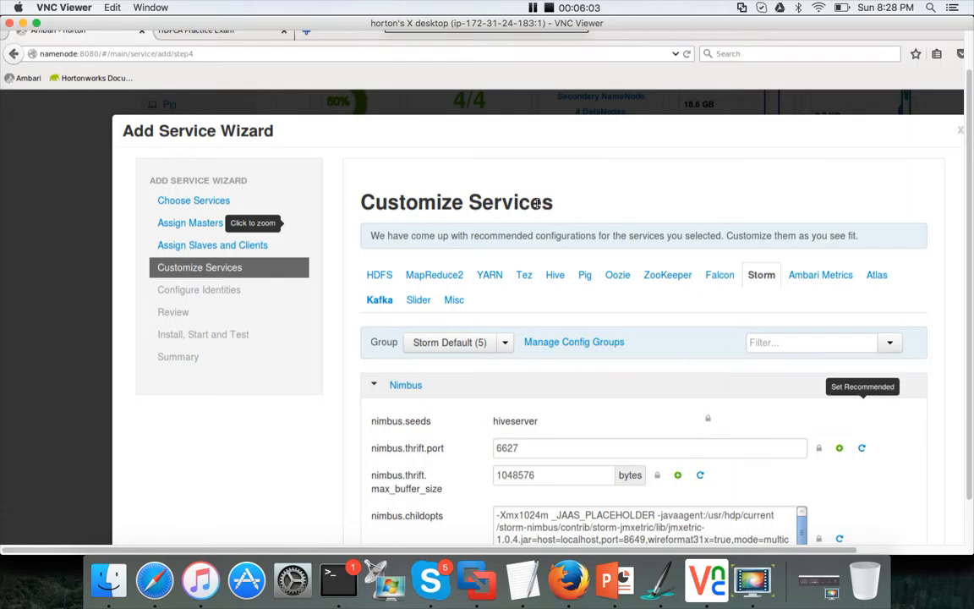
{"action": "scroll", "coordinate": [768, 326], "scroll_direction": "down", "scroll_amount": 20}
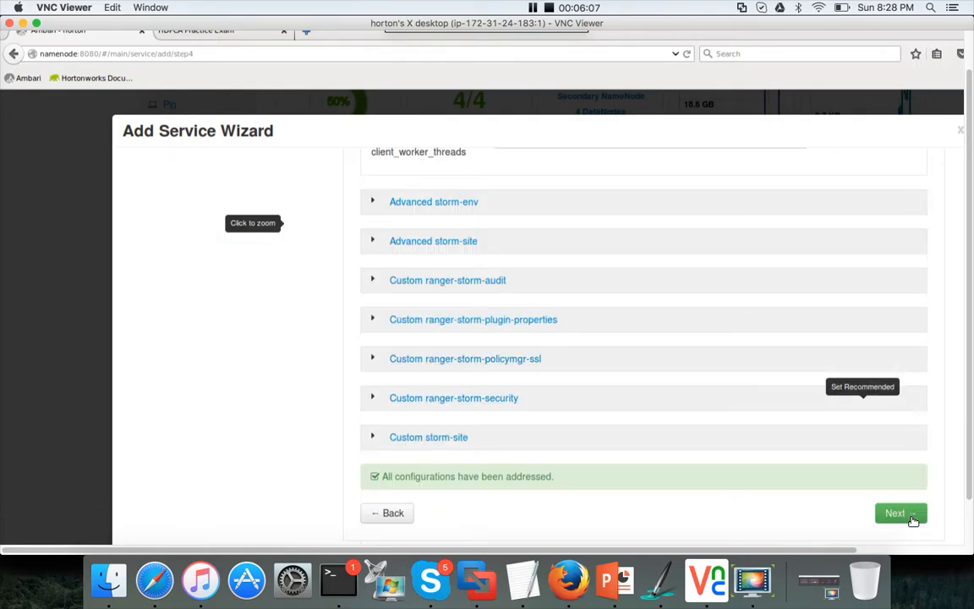
{"action": "left_click", "coordinate": [898, 513]}
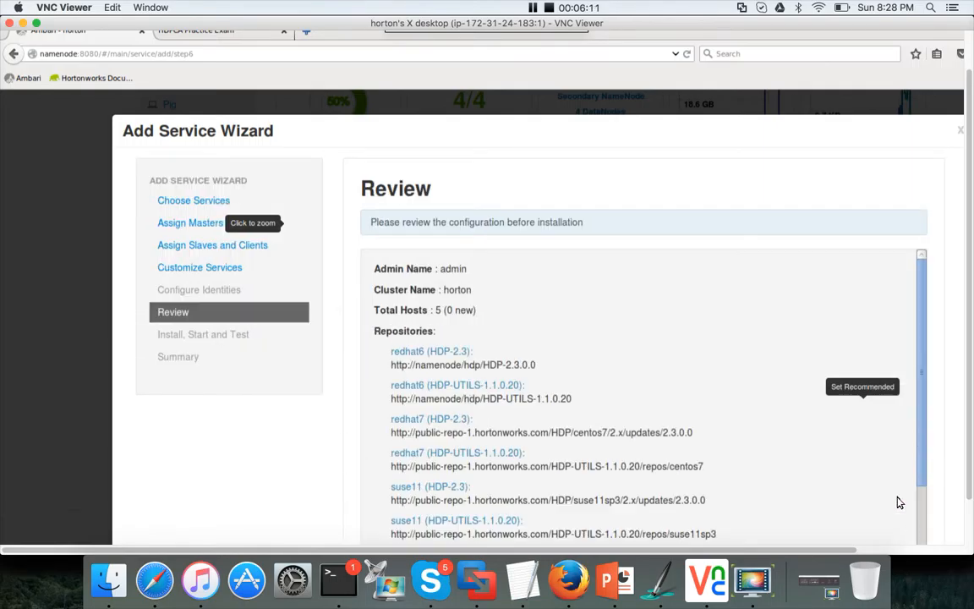
Step: Examine the Review page's Storm and Kafka host assignments, then go back to Customize Services
{"action": "scroll", "coordinate": [968, 427], "scroll_direction": "down", "scroll_amount": 3}
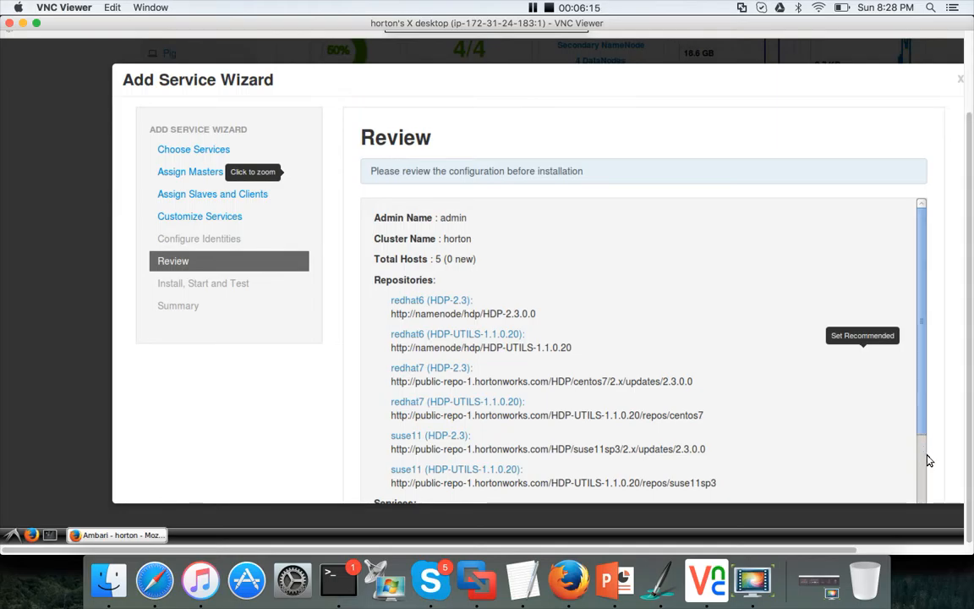
{"action": "scroll", "coordinate": [922, 427], "scroll_direction": "down", "scroll_amount": 3}
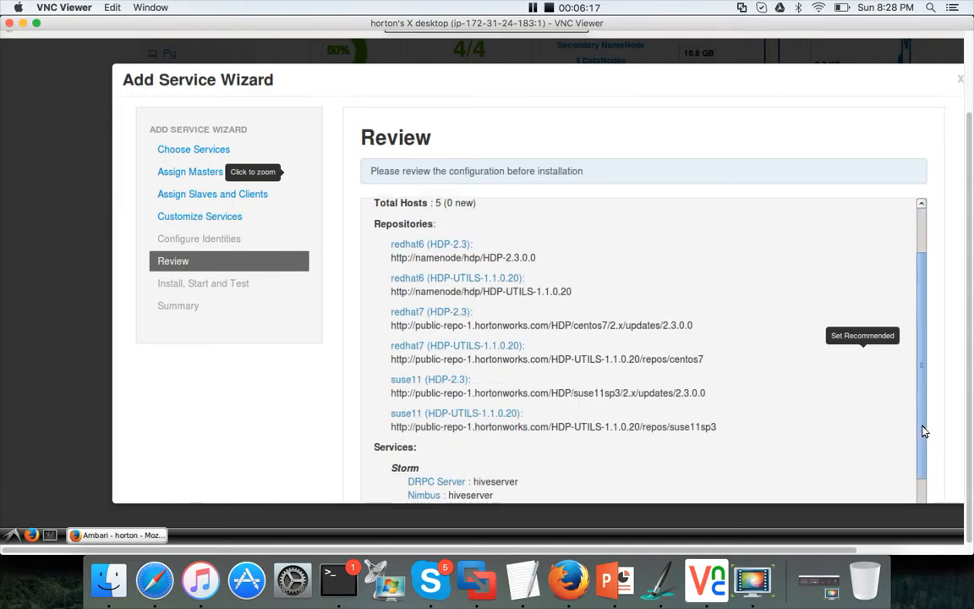
{"action": "scroll", "coordinate": [924, 448], "scroll_direction": "down", "scroll_amount": 2}
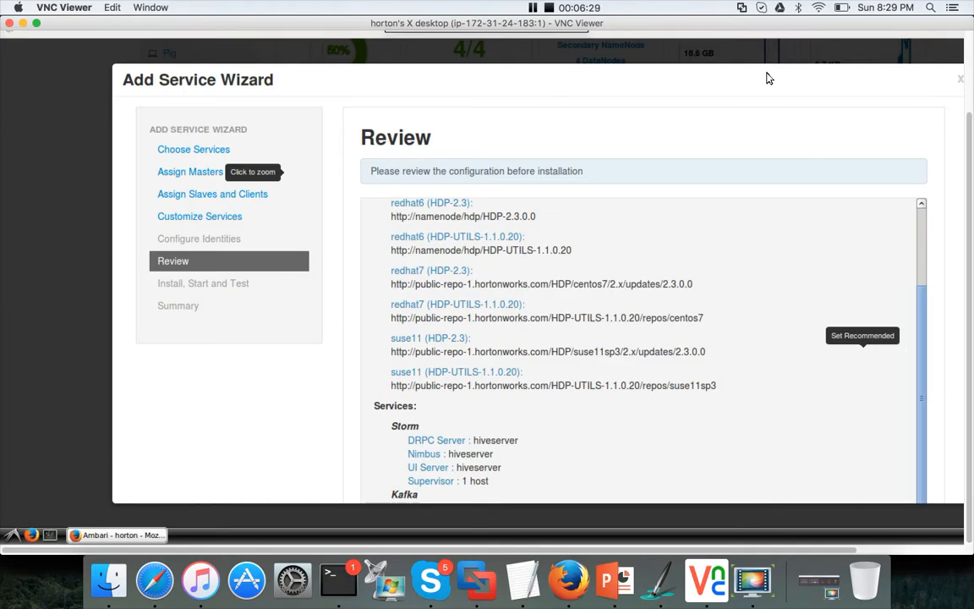
{"action": "scroll", "coordinate": [789, 434], "scroll_direction": "down", "scroll_amount": 3}
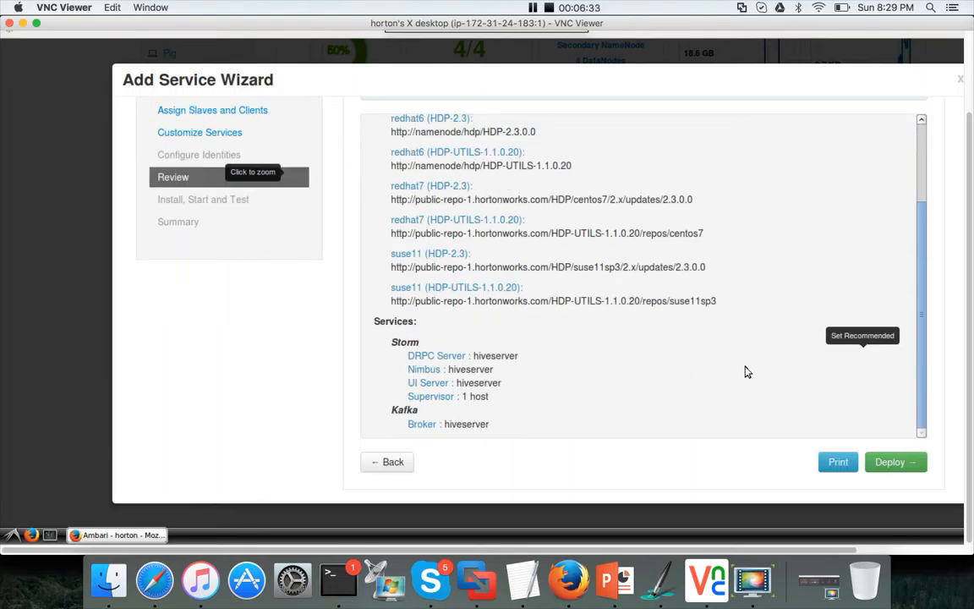
{"action": "left_click", "coordinate": [388, 464]}
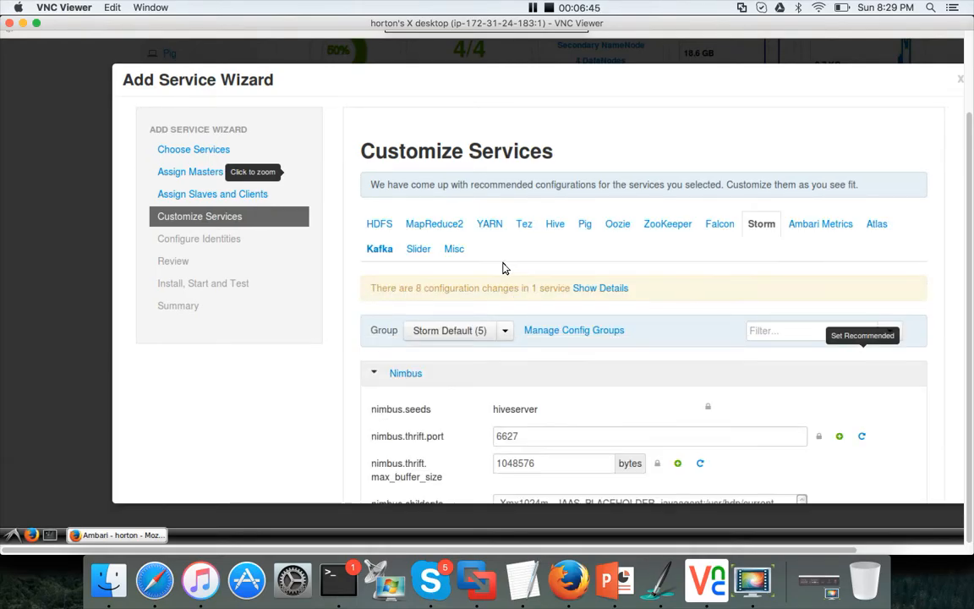
Step: Inspect the Kafka configuration properties and proceed again to the Review page
{"action": "left_click", "coordinate": [380, 252]}
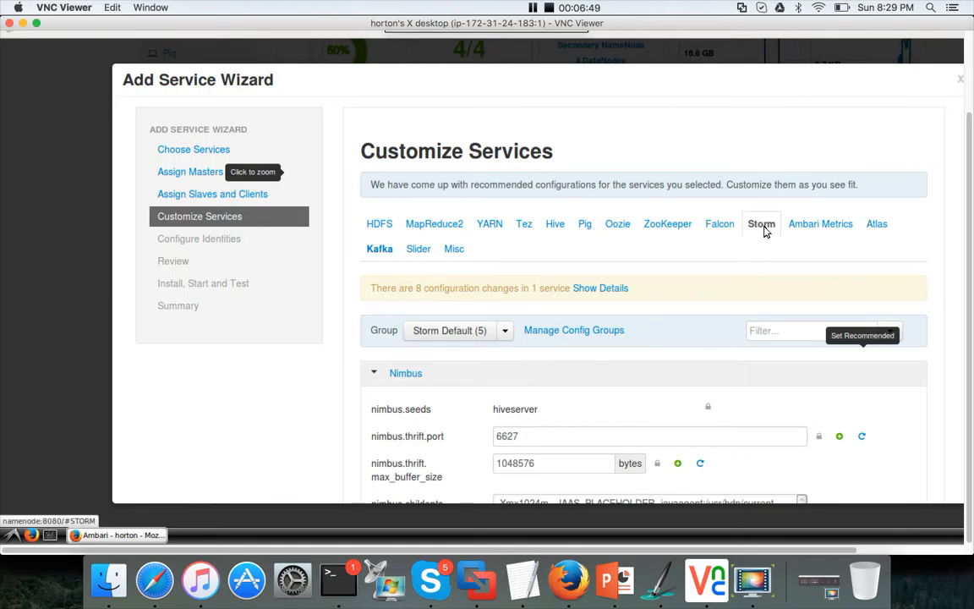
{"action": "mouse_move", "coordinate": [772, 333]}
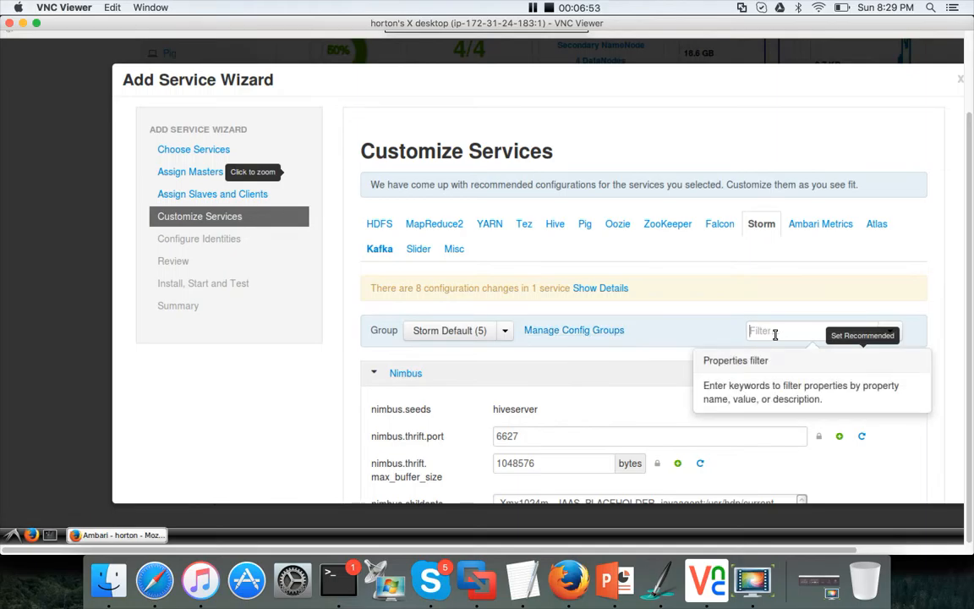
{"action": "left_click", "coordinate": [775, 334]}
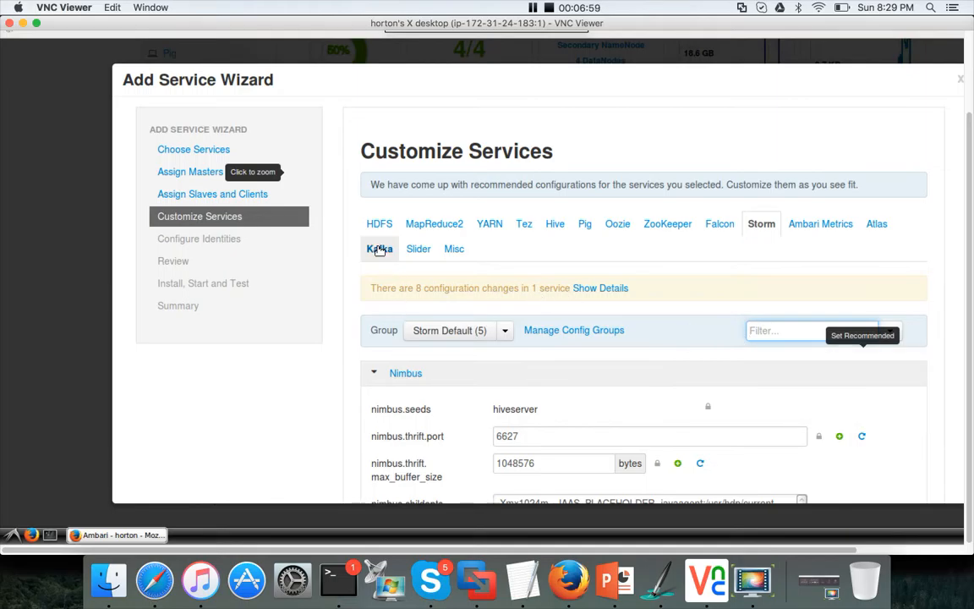
{"action": "left_click", "coordinate": [379, 250]}
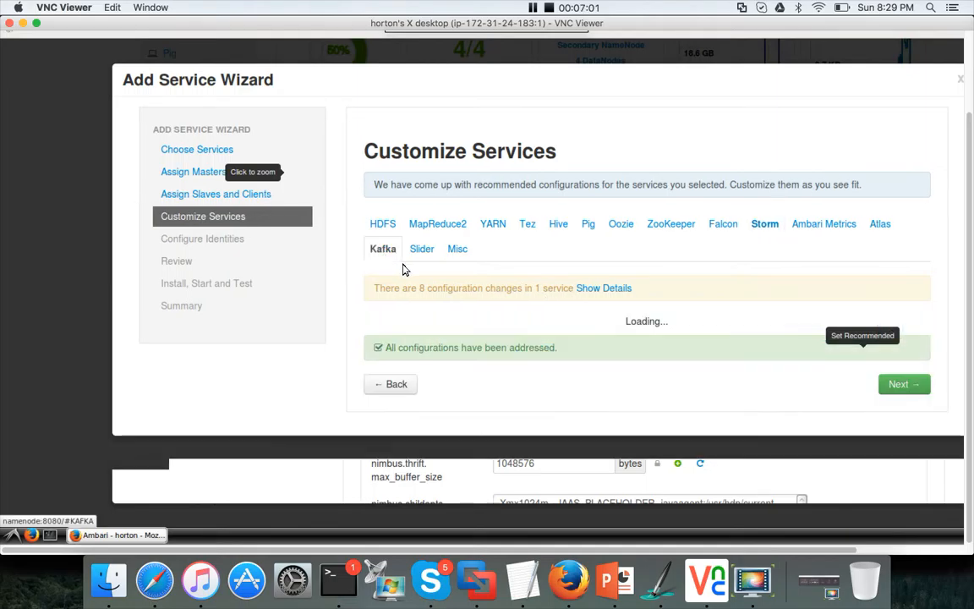
{"action": "left_click", "coordinate": [777, 332]}
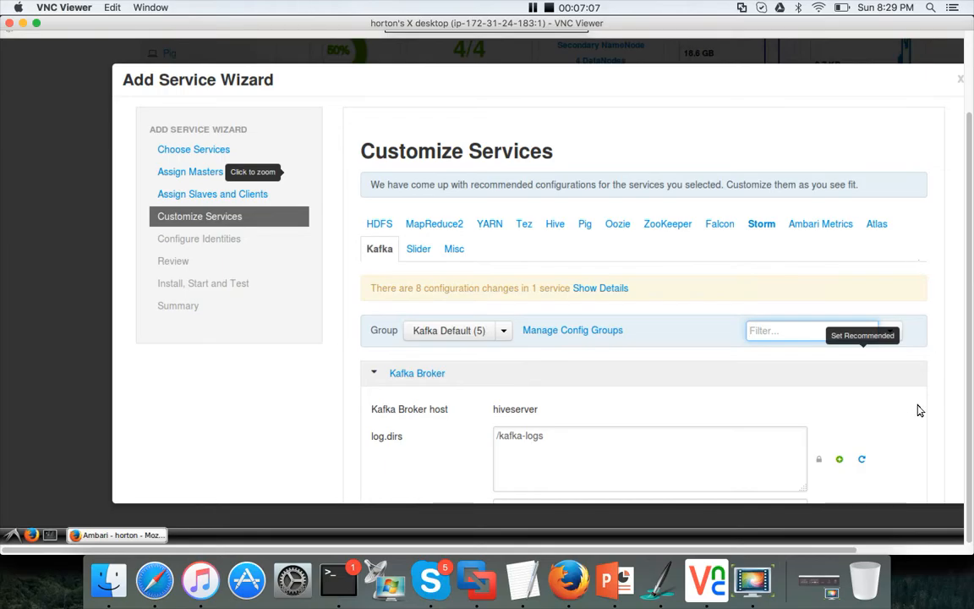
{"action": "scroll", "coordinate": [921, 410], "scroll_direction": "down", "scroll_amount": 10}
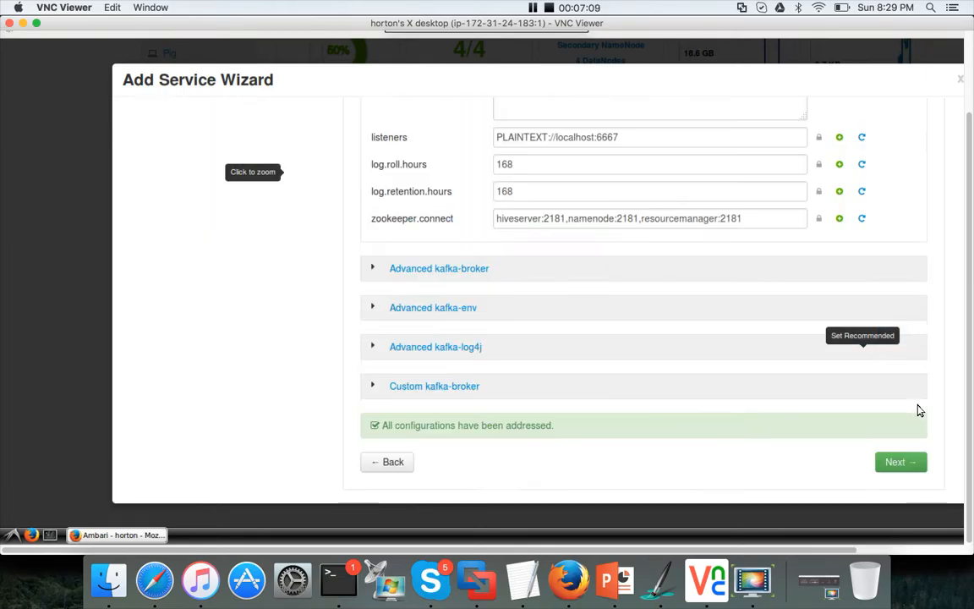
{"action": "left_click", "coordinate": [898, 463]}
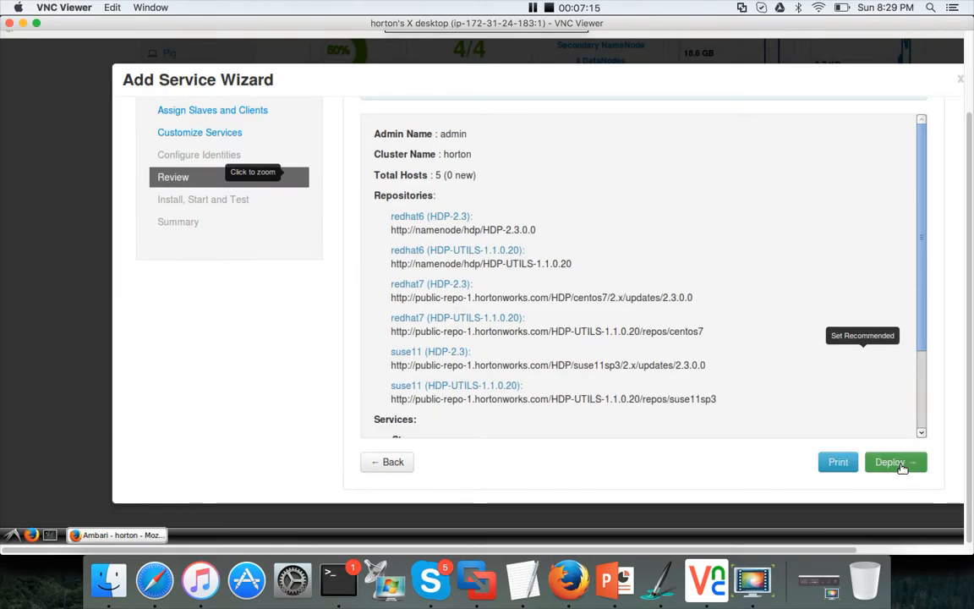
Step: Deploy Storm and Kafka, then finish the Add Service Wizard once installation completes
{"action": "left_click", "coordinate": [902, 467]}
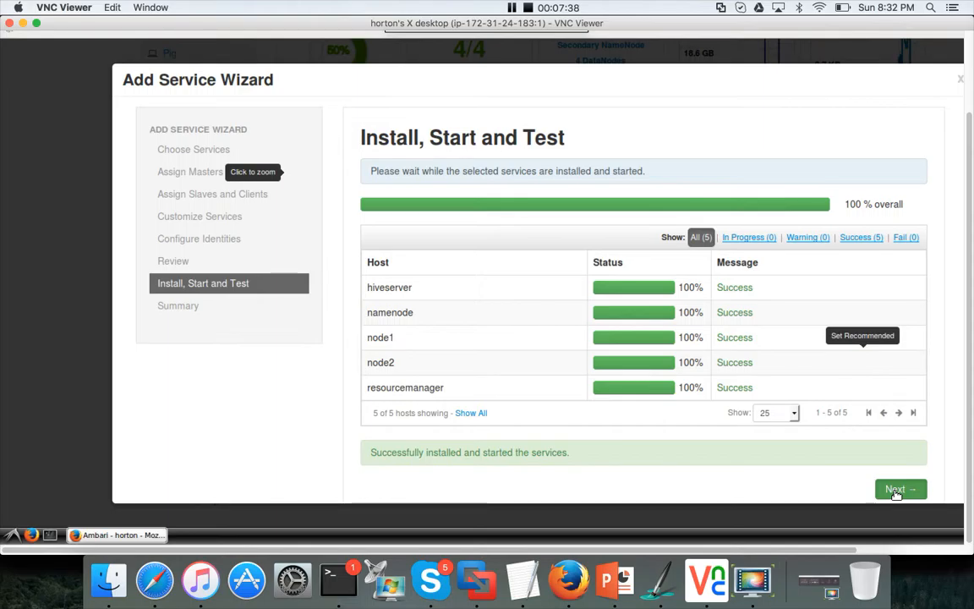
{"action": "left_click", "coordinate": [895, 491]}
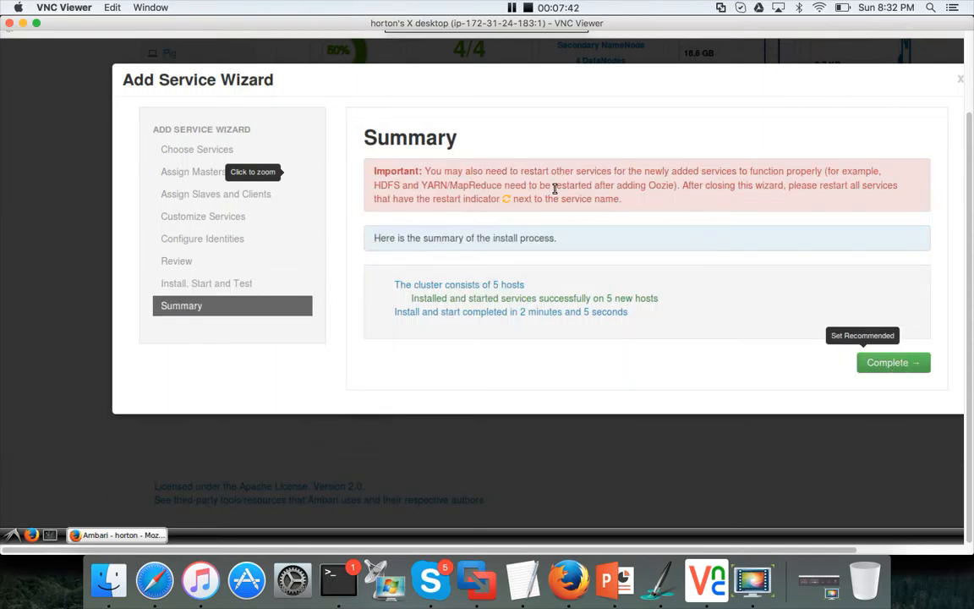
{"action": "left_click", "coordinate": [893, 368]}
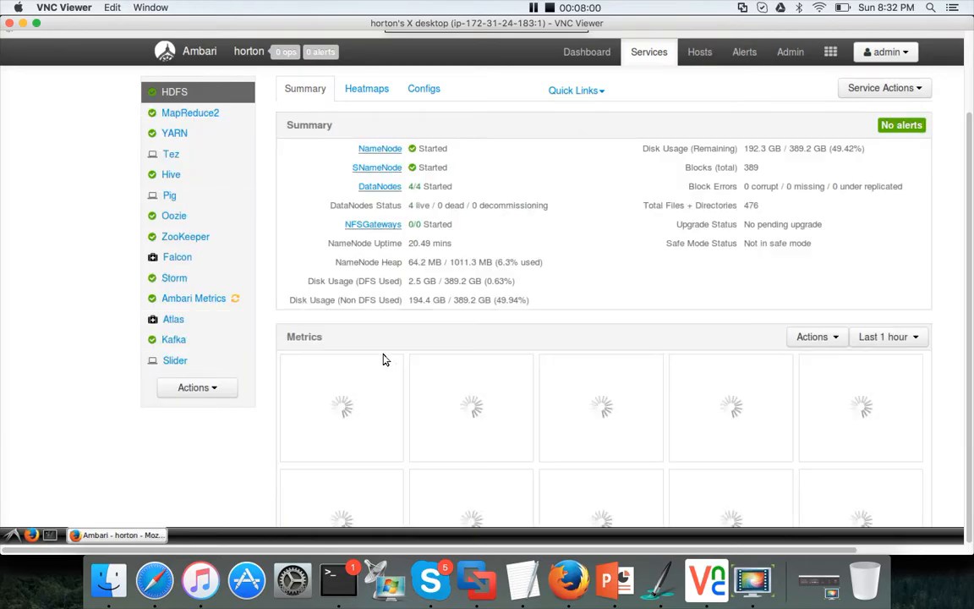
Step: Restart all affected Ambari Metrics components and dismiss the background operations dialog
{"action": "mouse_move", "coordinate": [238, 300]}
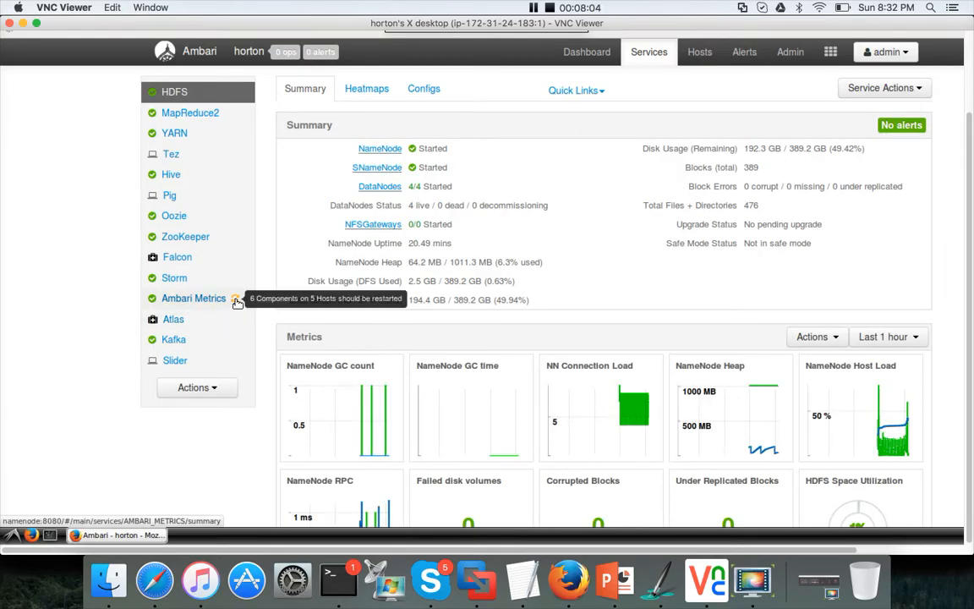
{"action": "left_click", "coordinate": [237, 300]}
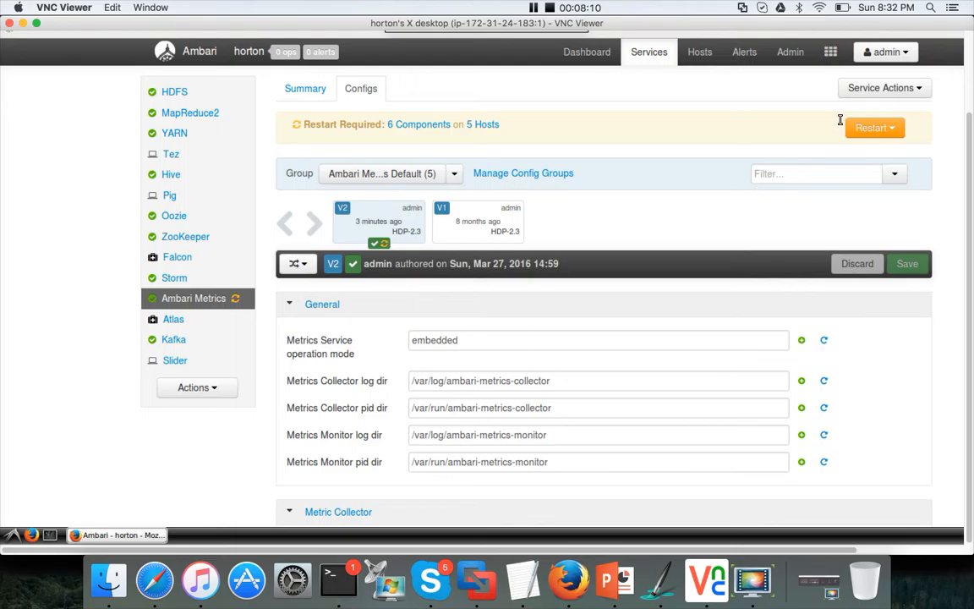
{"action": "left_click", "coordinate": [885, 129]}
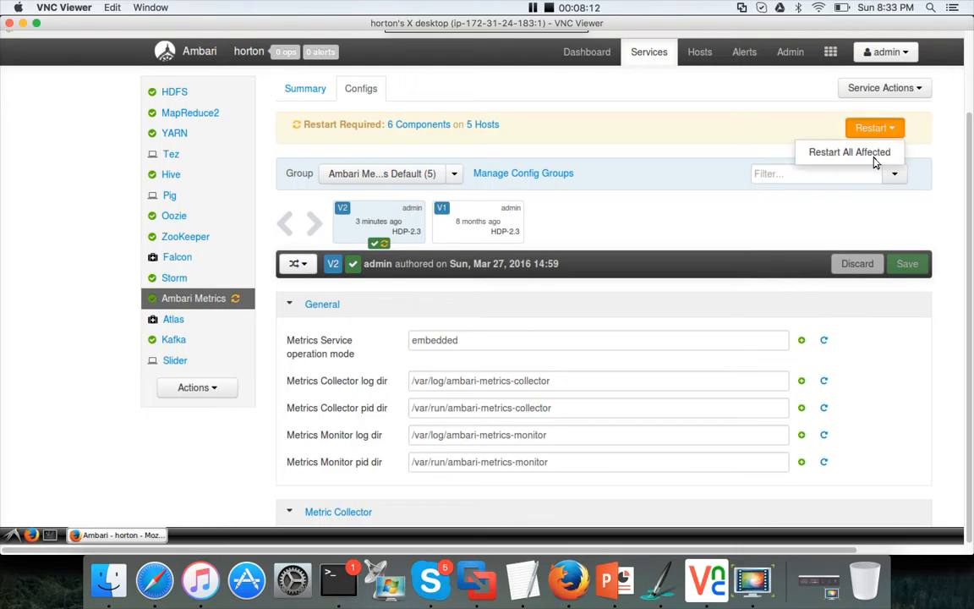
{"action": "left_click", "coordinate": [875, 158]}
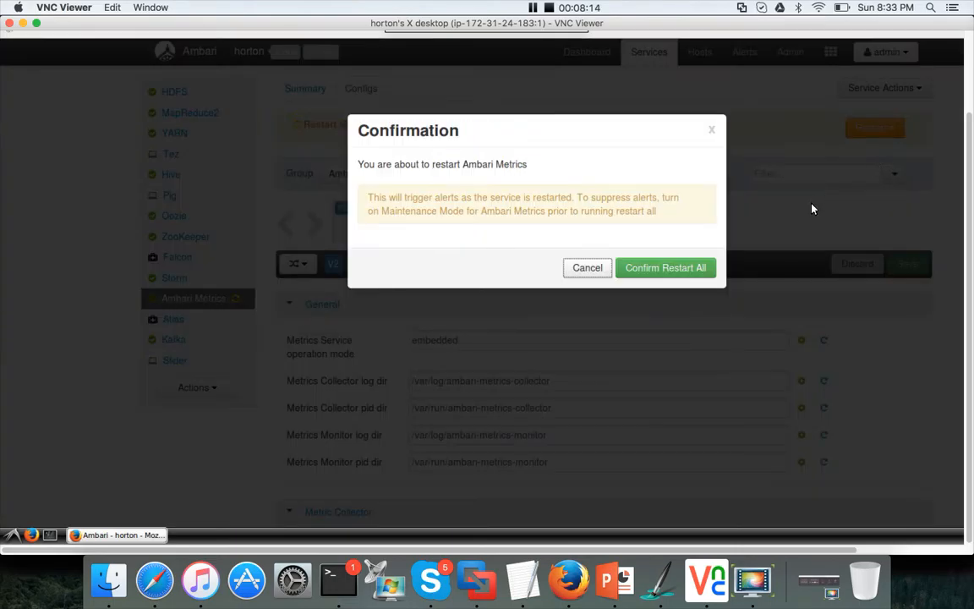
{"action": "left_click", "coordinate": [643, 277]}
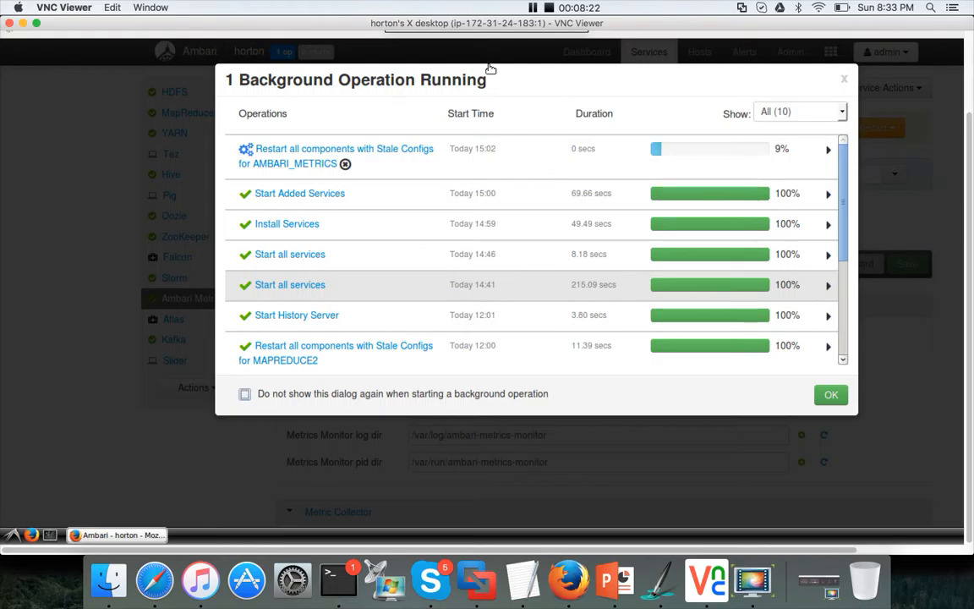
{"action": "mouse_move", "coordinate": [540, 9]}
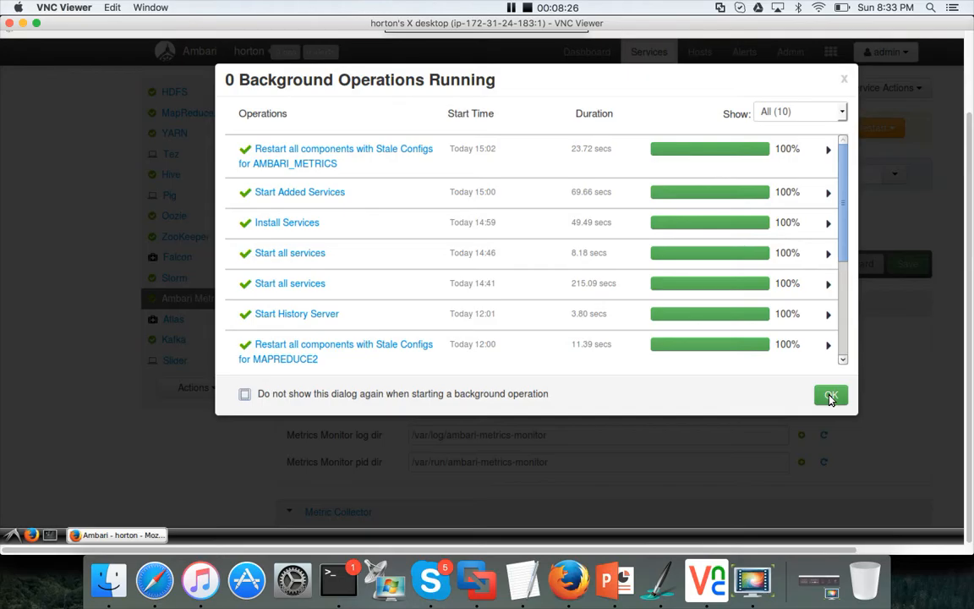
{"action": "left_click", "coordinate": [831, 397]}
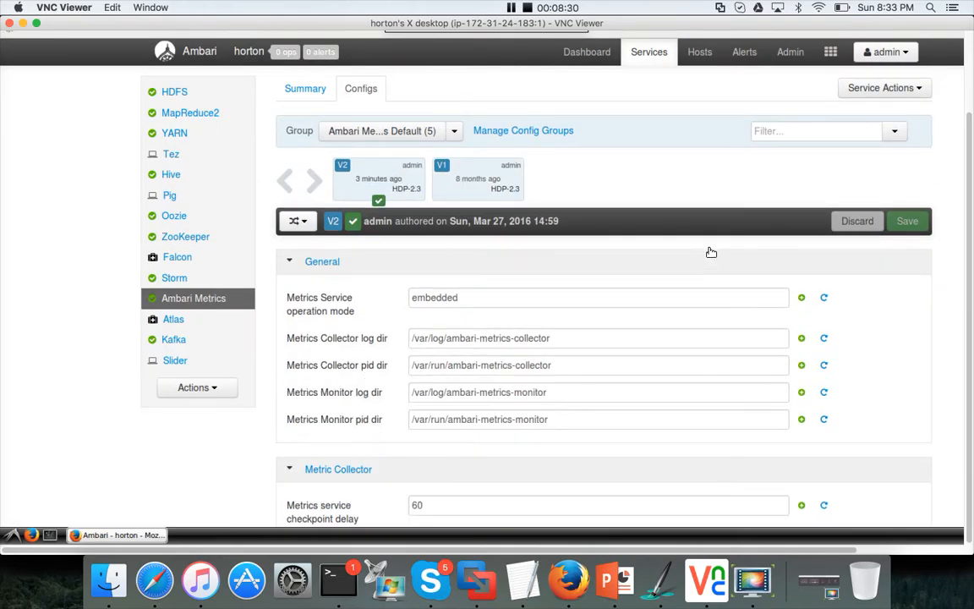
Step: Open the Add Service wizard and scroll the services list to check Storm and Kafka are installed
{"action": "mouse_move", "coordinate": [654, 58]}
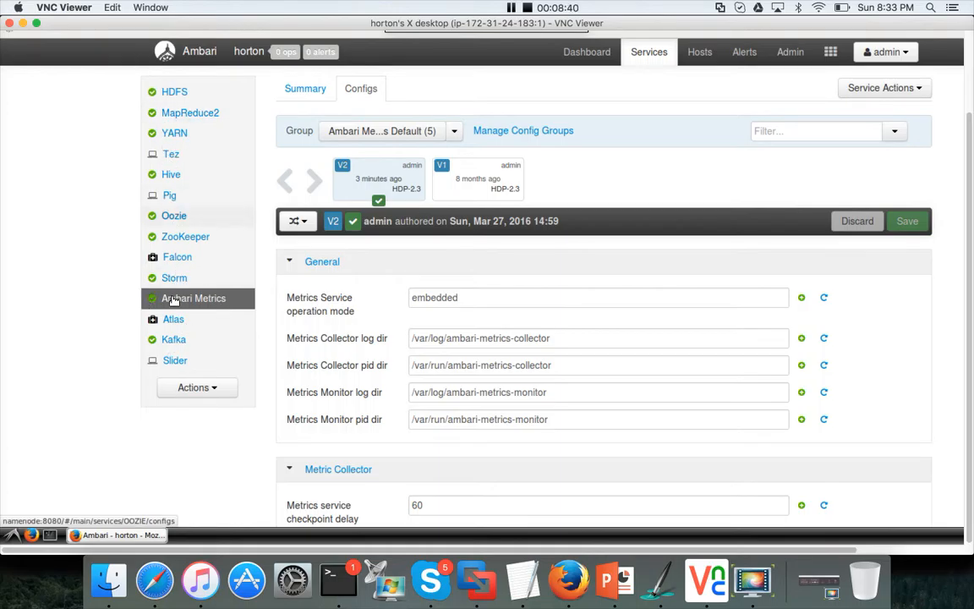
{"action": "left_click", "coordinate": [188, 392]}
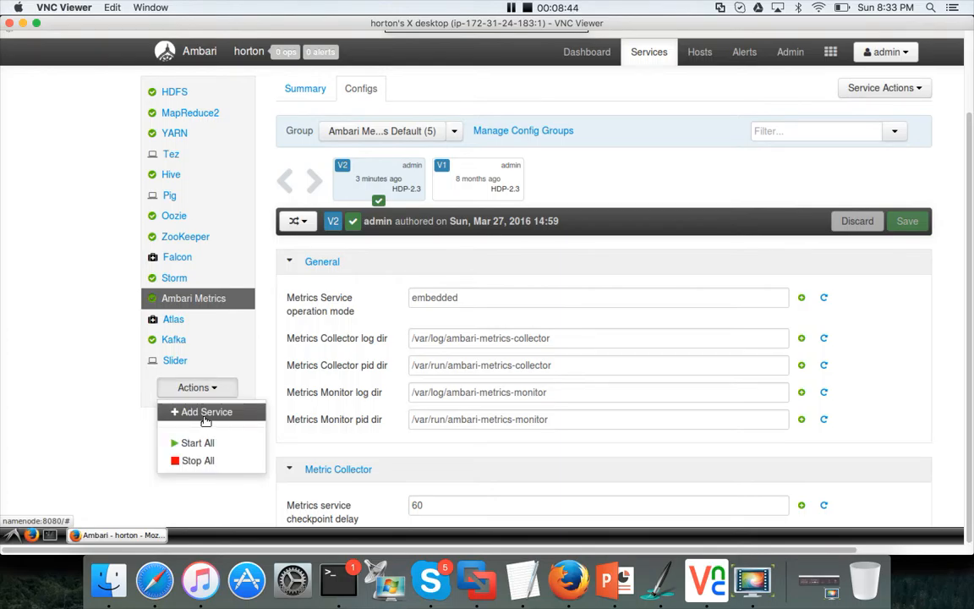
{"action": "left_click", "coordinate": [204, 413]}
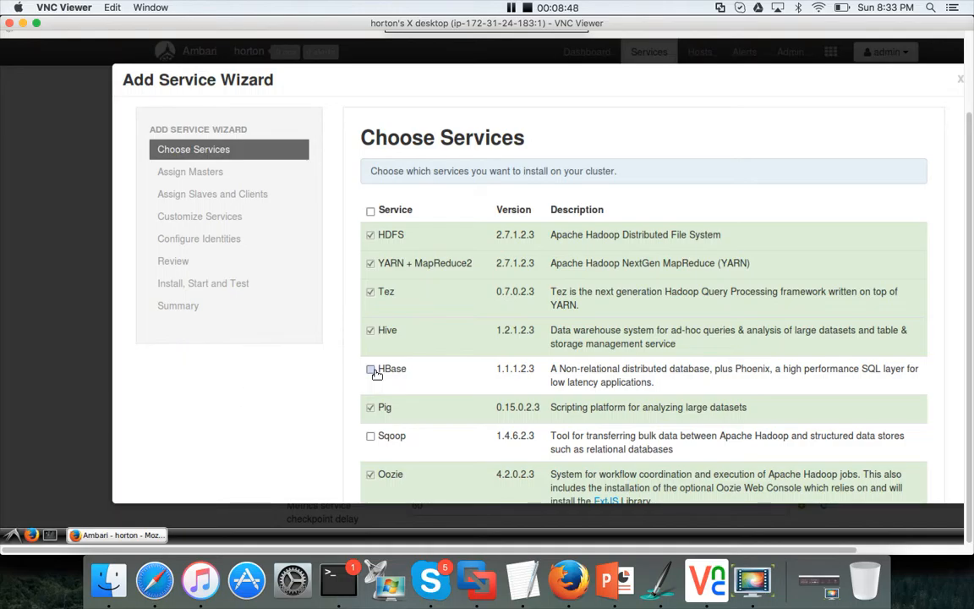
{"action": "scroll", "coordinate": [374, 374], "scroll_direction": "down", "scroll_amount": 2}
{"action": "scroll", "coordinate": [375, 463], "scroll_direction": "down", "scroll_amount": 5}
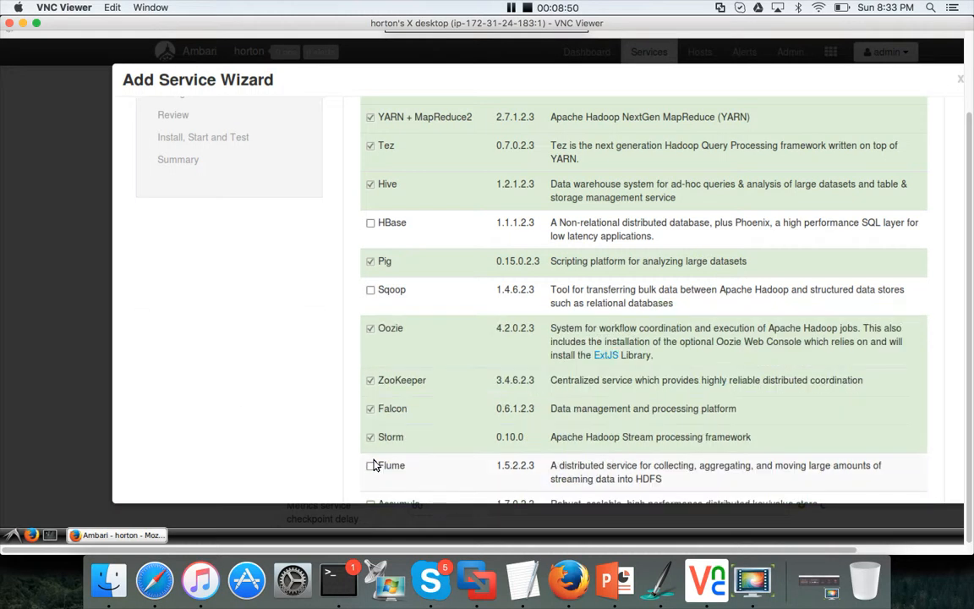
{"action": "scroll", "coordinate": [375, 465], "scroll_direction": "down", "scroll_amount": 4}
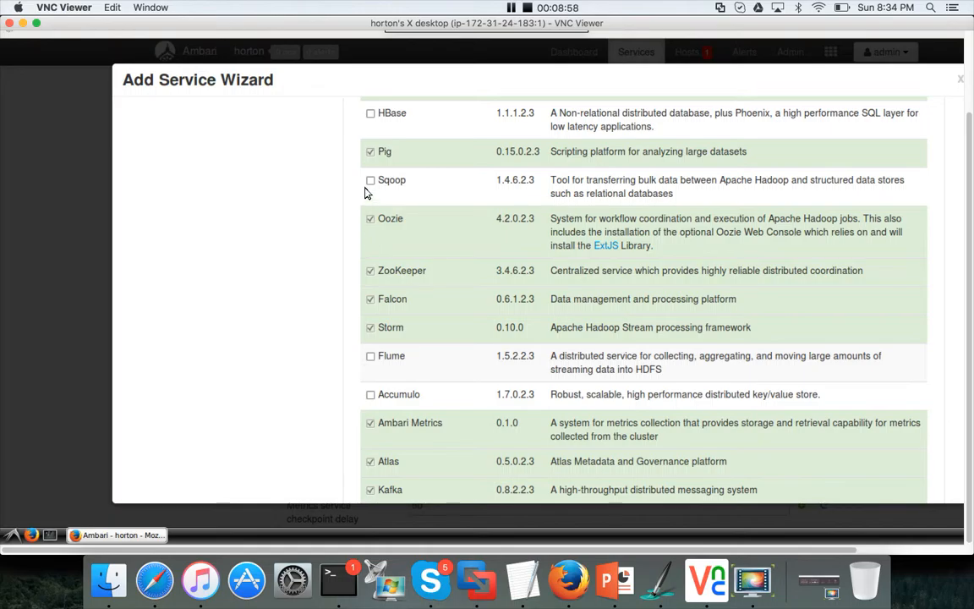
Step: Scroll through the rest of the wizard's services list to review the remaining services
{"action": "scroll", "coordinate": [393, 224], "scroll_direction": "down", "scroll_amount": 6}
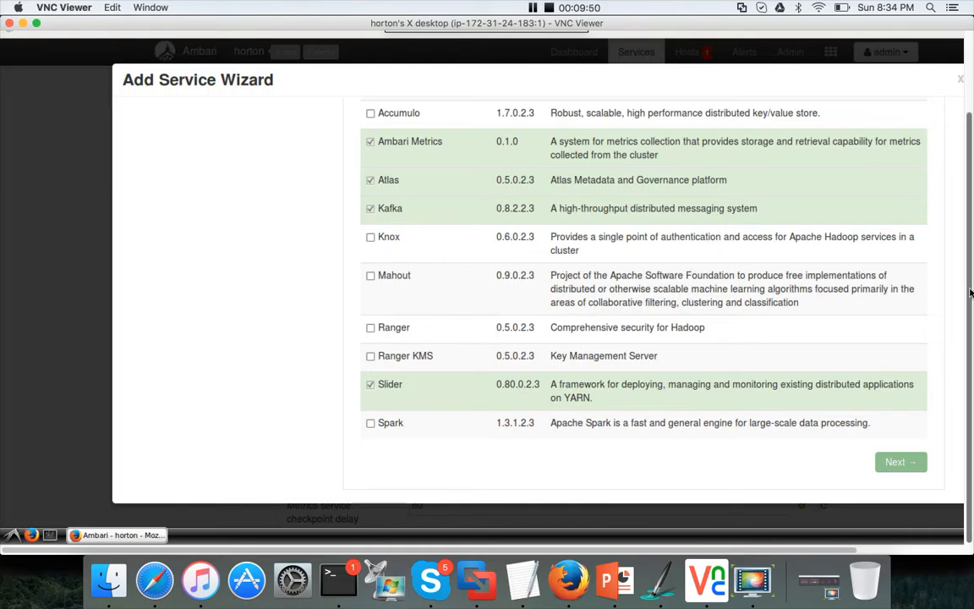
{"action": "left_click_drag", "start_coordinate": [970, 291], "coordinate": [971, 141]}
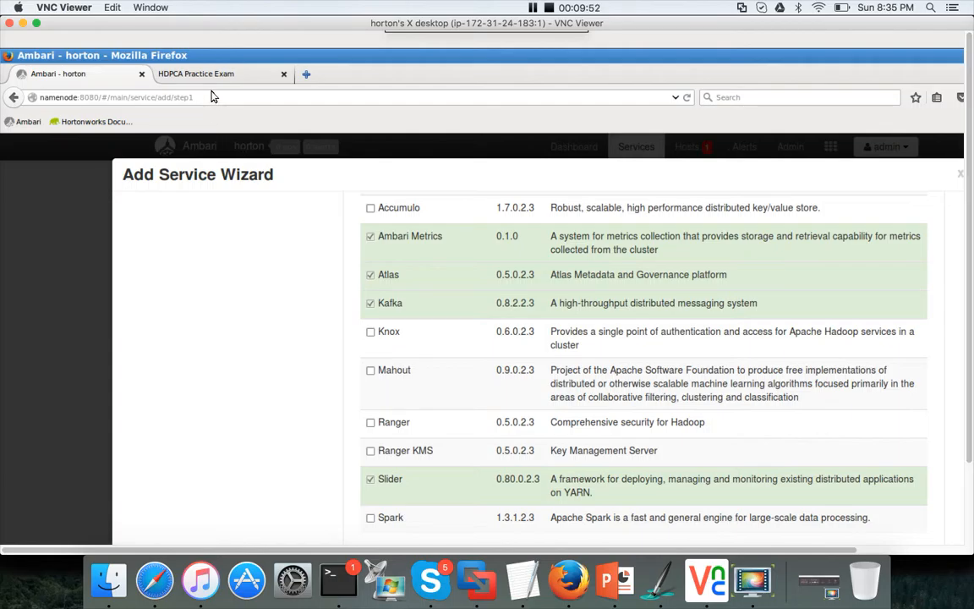
Step: Switch to the HDPCA Practice Exam tab and read the exam tasks following Task 03
{"action": "left_click", "coordinate": [219, 76]}
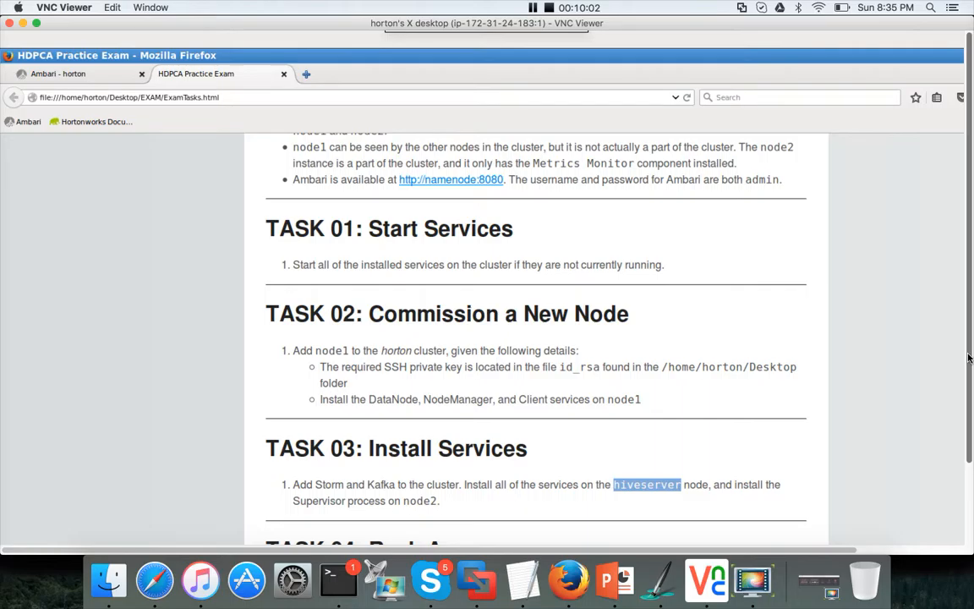
{"action": "scroll", "coordinate": [969, 358], "scroll_direction": "down", "scroll_amount": 5}
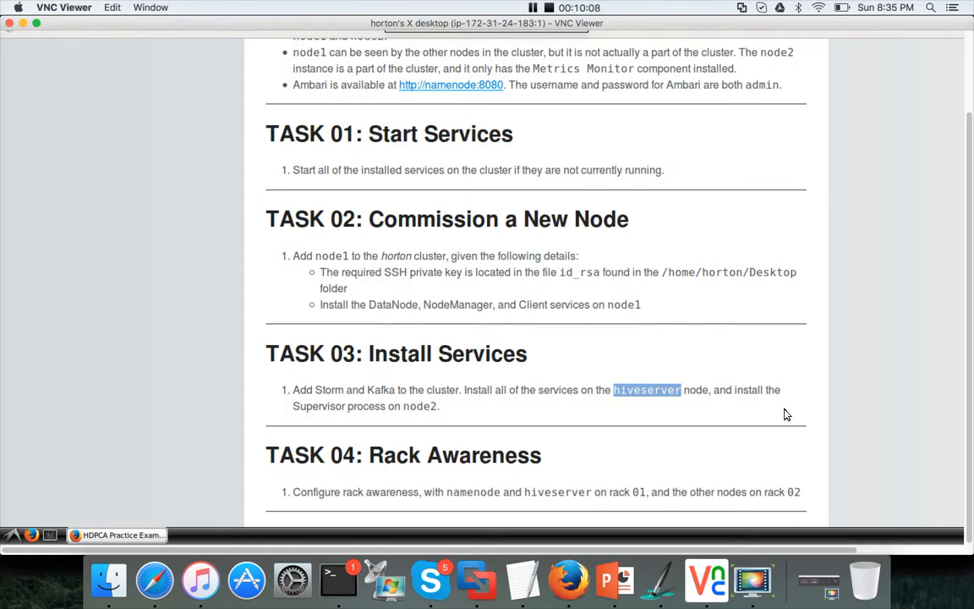
{"action": "scroll", "coordinate": [658, 419], "scroll_direction": "down", "scroll_amount": 1}
{"action": "scroll", "coordinate": [653, 418], "scroll_direction": "down", "scroll_amount": 4}
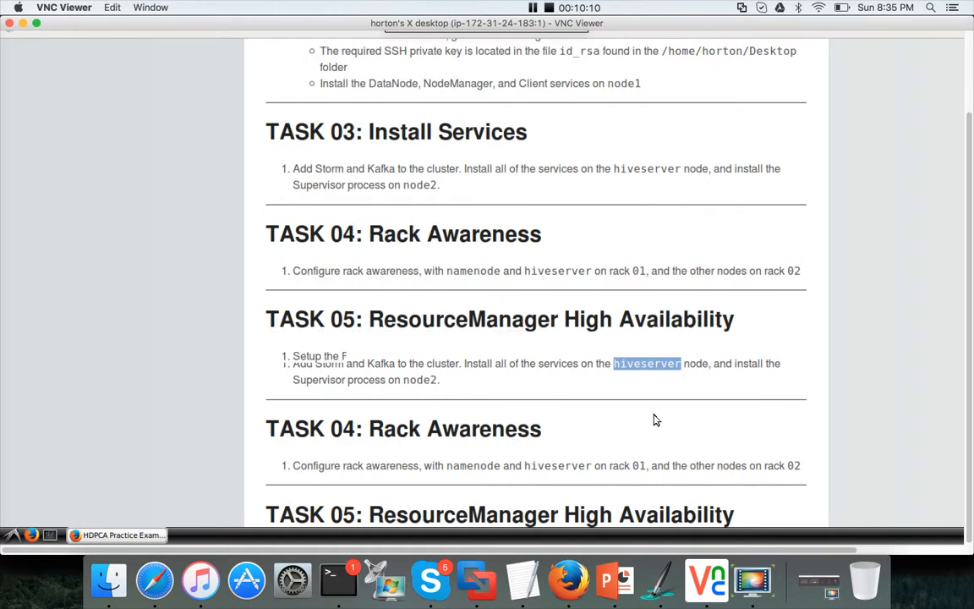
{"action": "left_click", "coordinate": [652, 418]}
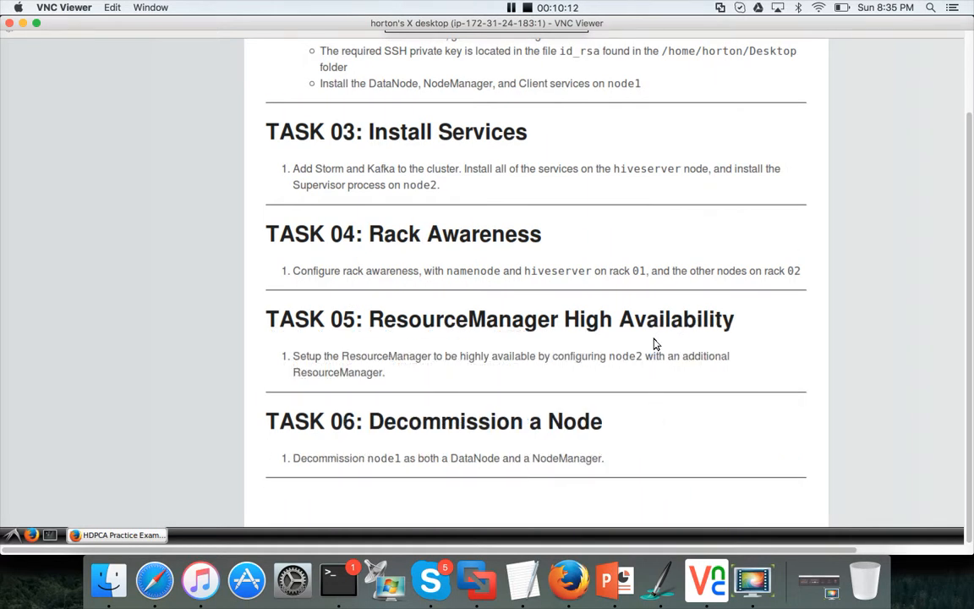